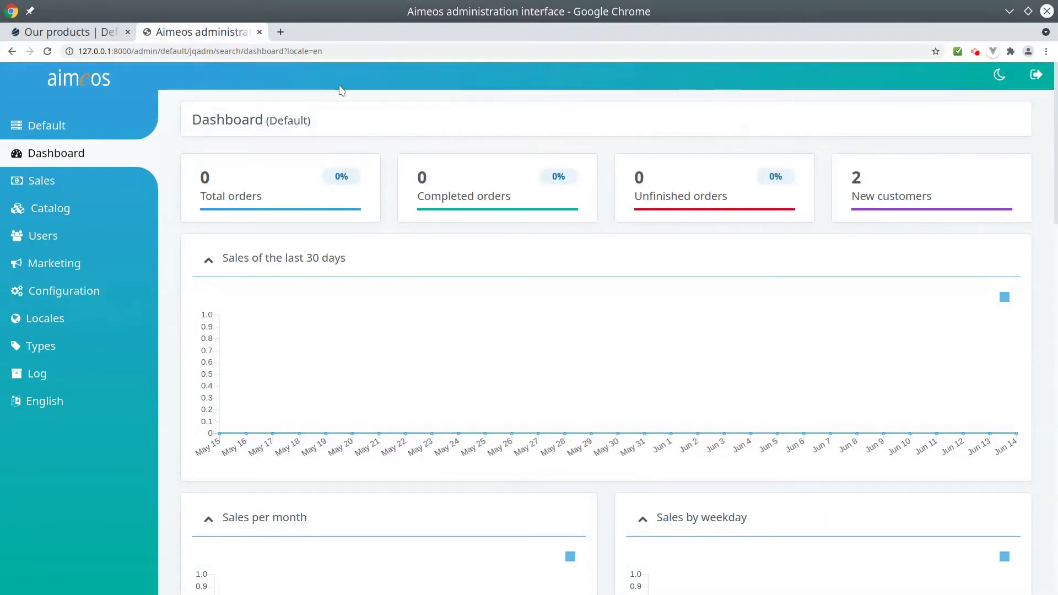
Open the demo-rebate product from the Catalog product list for editing.
{"action": "left_click", "coordinate": [96, 210]}
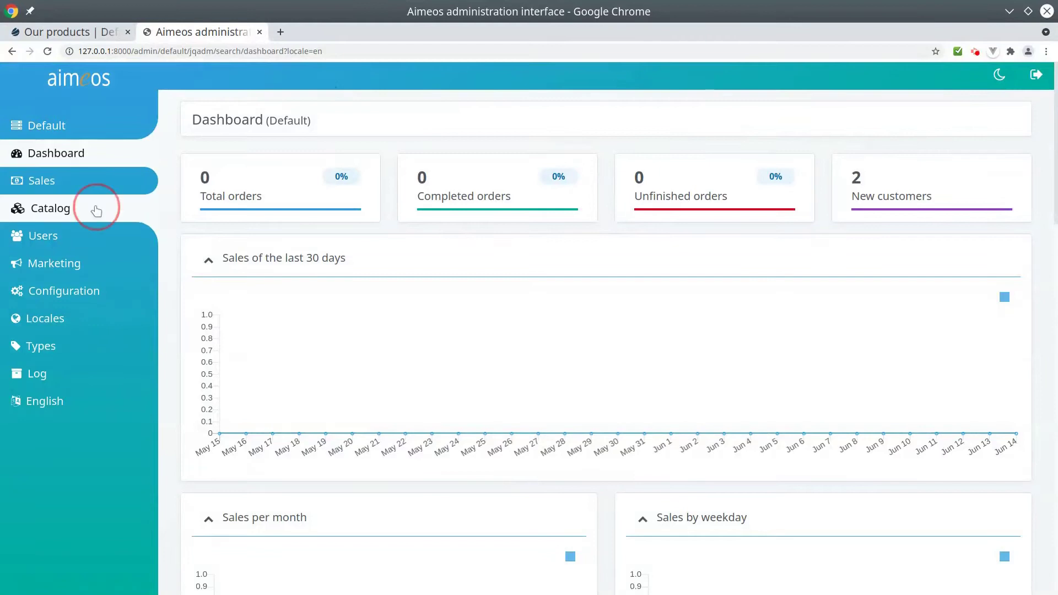
{"action": "mouse_move", "coordinate": [49, 208]}
{"action": "left_click", "coordinate": [70, 106]}
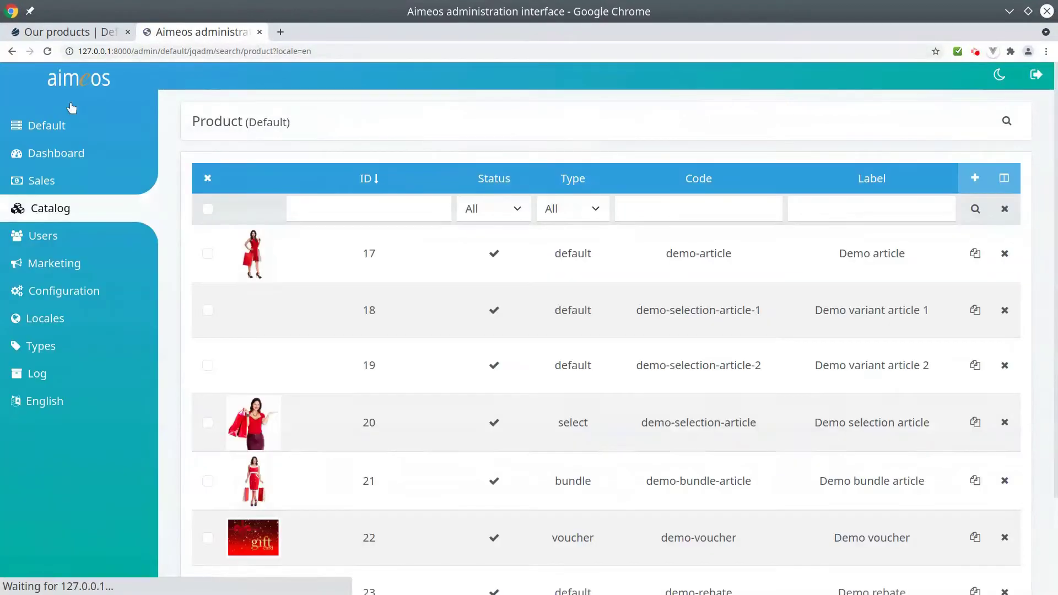
{"action": "left_click_drag", "start_coordinate": [1047, 202], "coordinate": [1056, 287]}
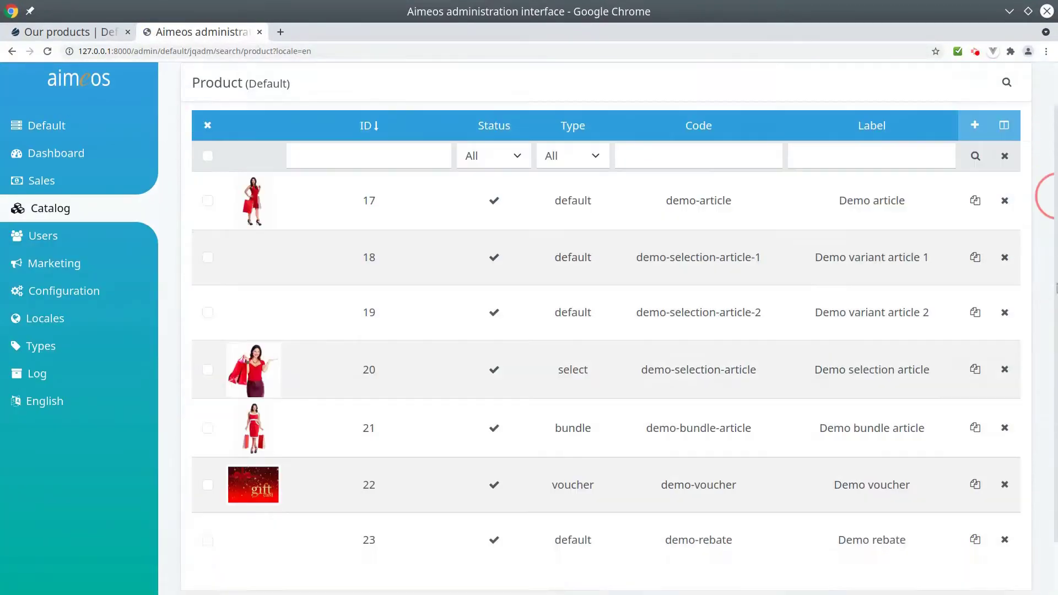
{"action": "scroll", "coordinate": [875, 460], "scroll_direction": "down", "scroll_amount": 1}
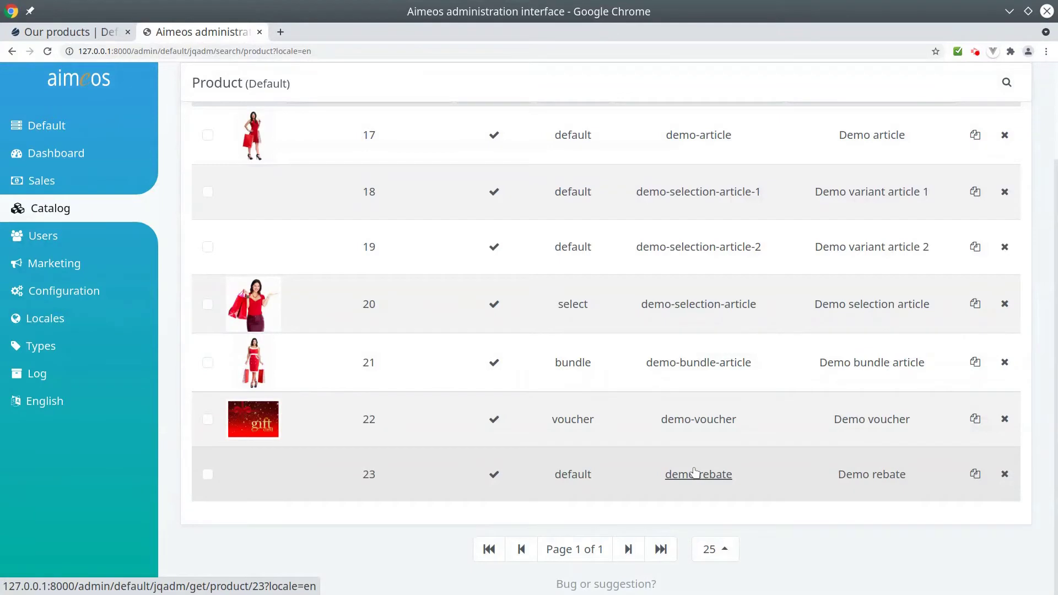
{"action": "left_click", "coordinate": [695, 473]}
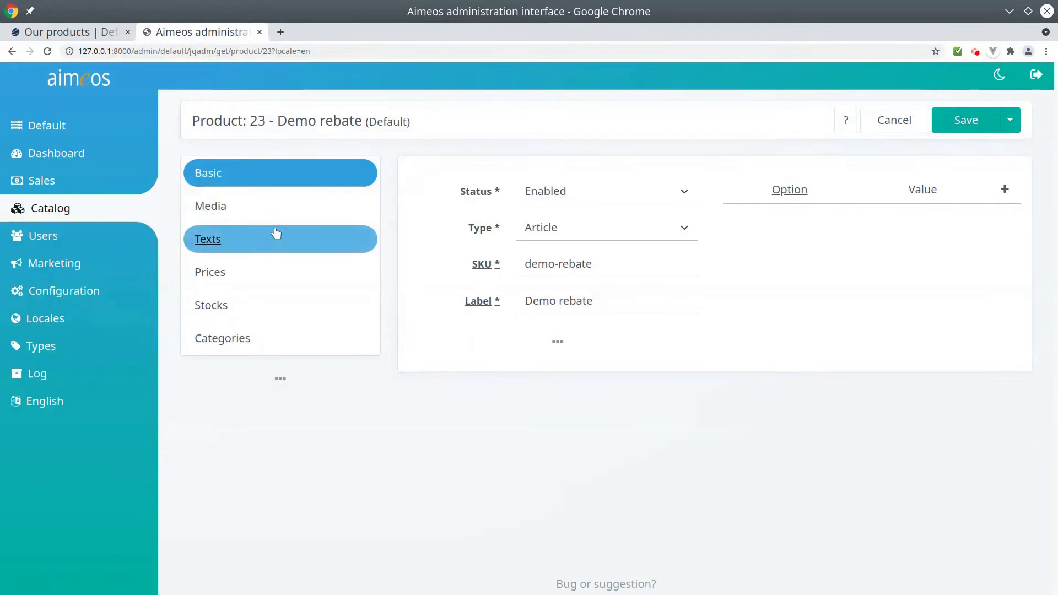
Review the Demo rebate product's media, texts, prices, stock and category assignments.
{"action": "left_click", "coordinate": [268, 207]}
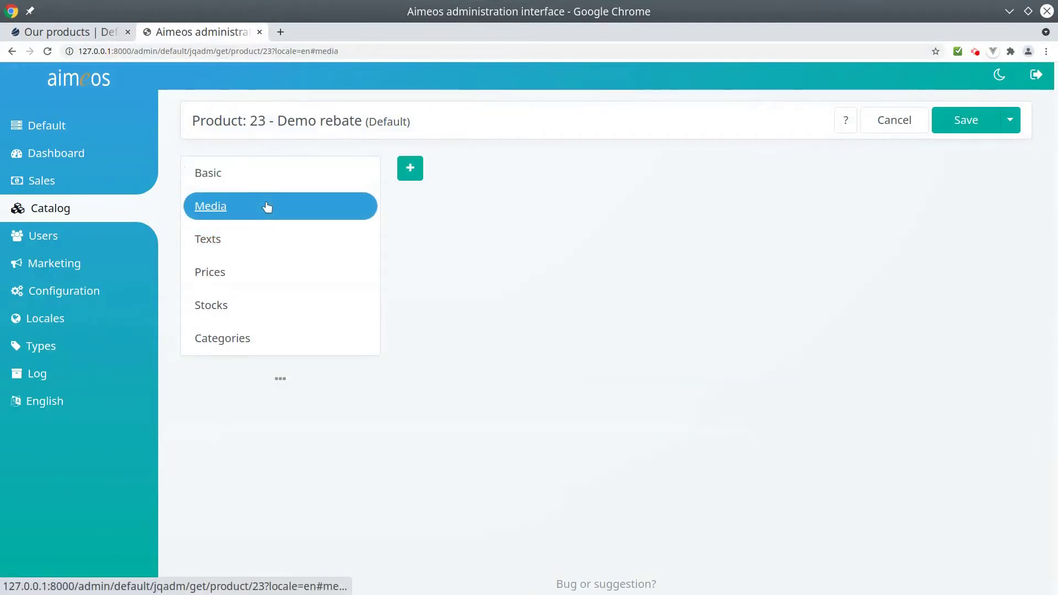
{"action": "left_click", "coordinate": [260, 253]}
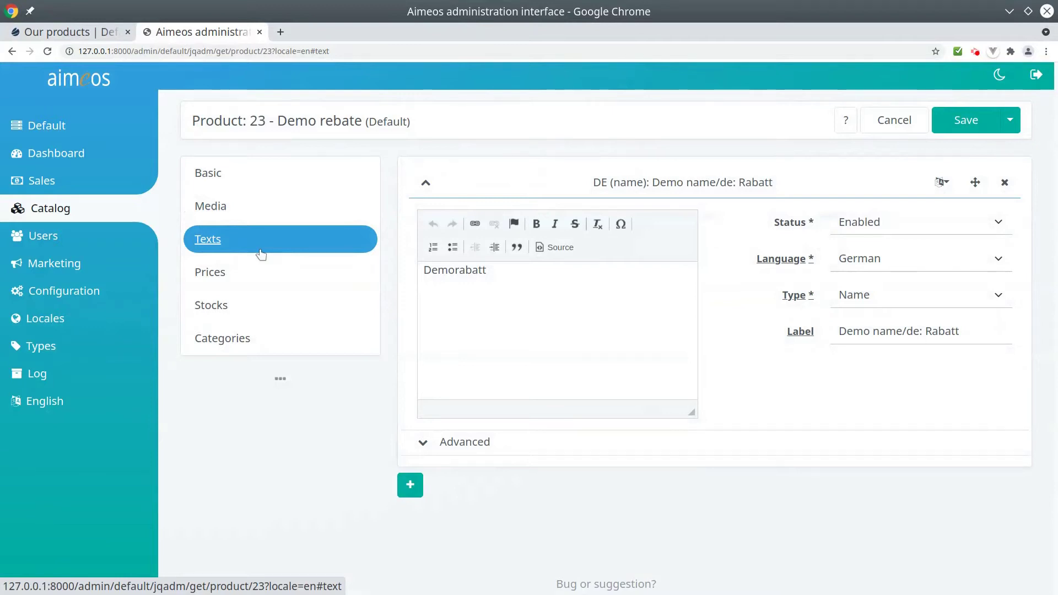
{"action": "left_click", "coordinate": [243, 272]}
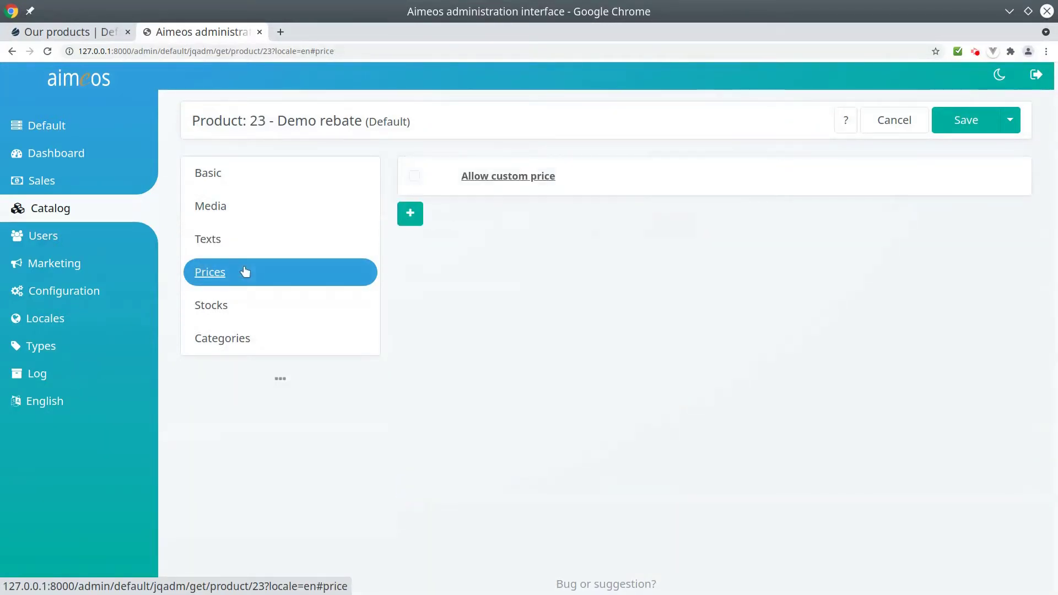
{"action": "left_click", "coordinate": [254, 307]}
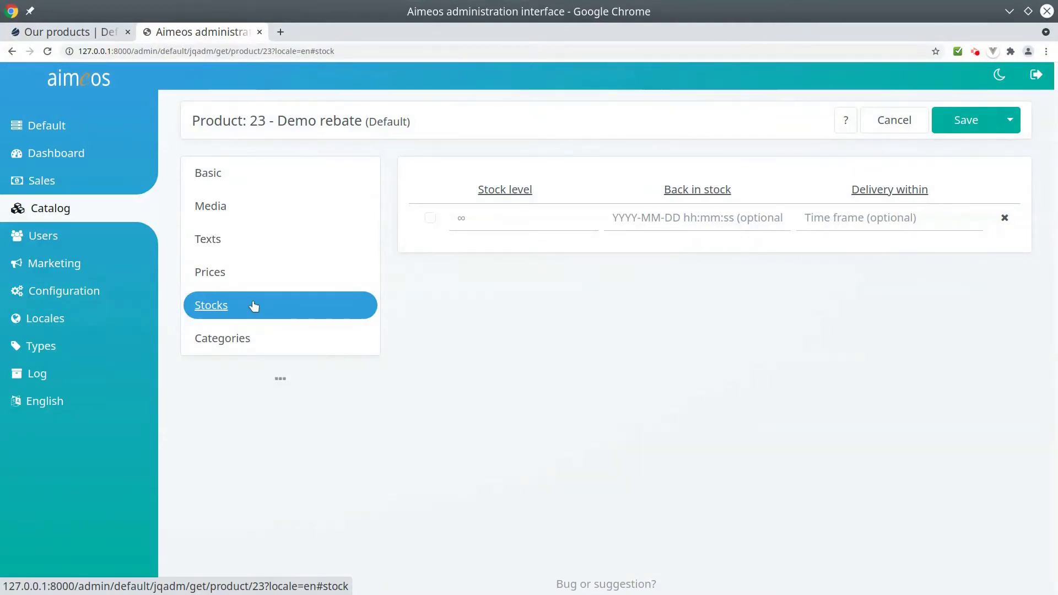
{"action": "left_click", "coordinate": [255, 341]}
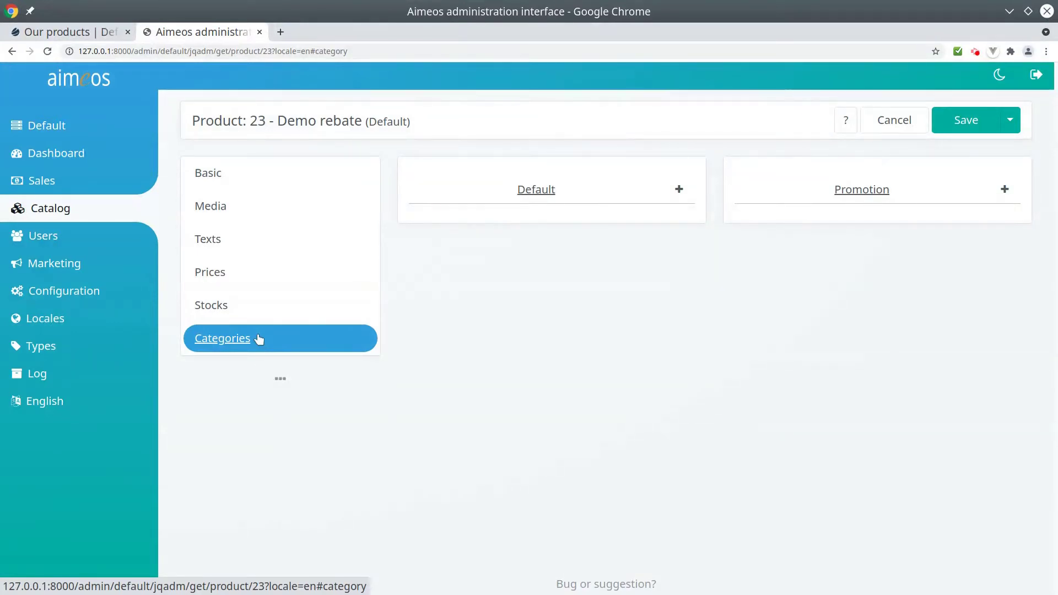
Insert a new entry in the Marketing discount list and begin its '10 Euro Discount' label.
{"action": "left_click", "coordinate": [89, 263]}
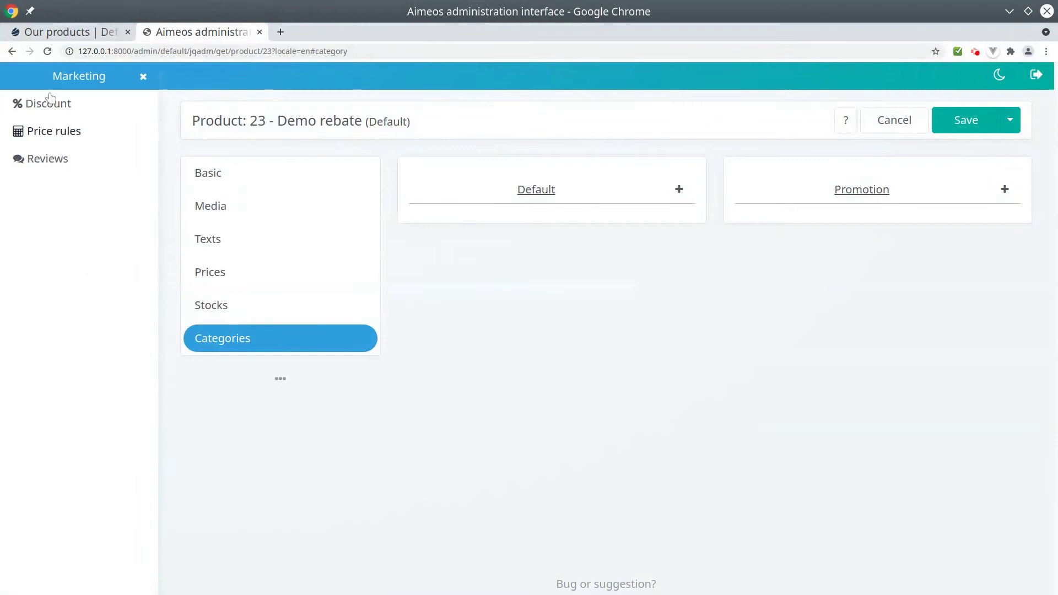
{"action": "left_click", "coordinate": [56, 103]}
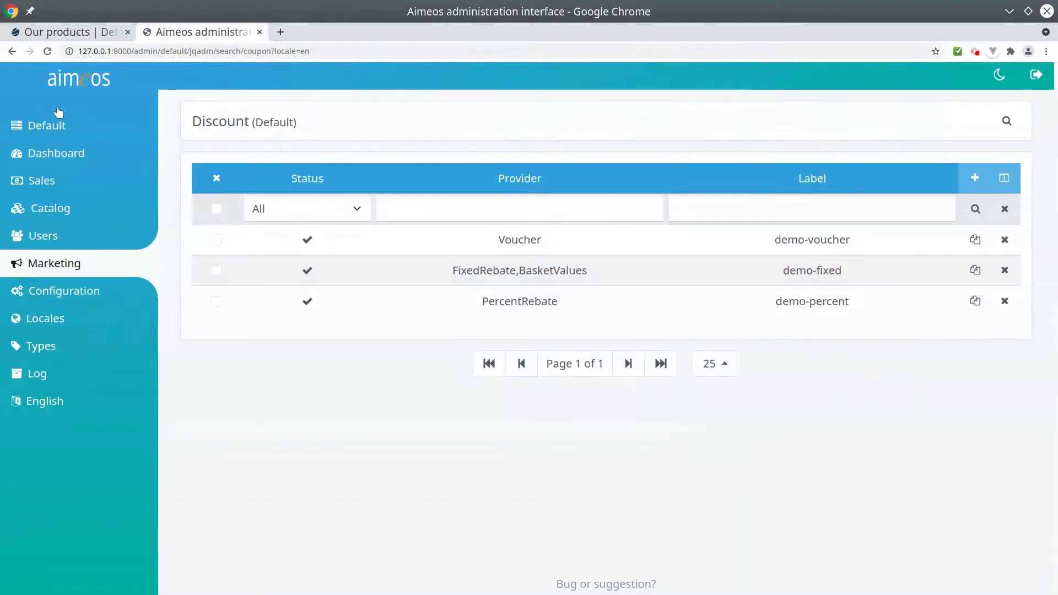
{"action": "left_click", "coordinate": [976, 181]}
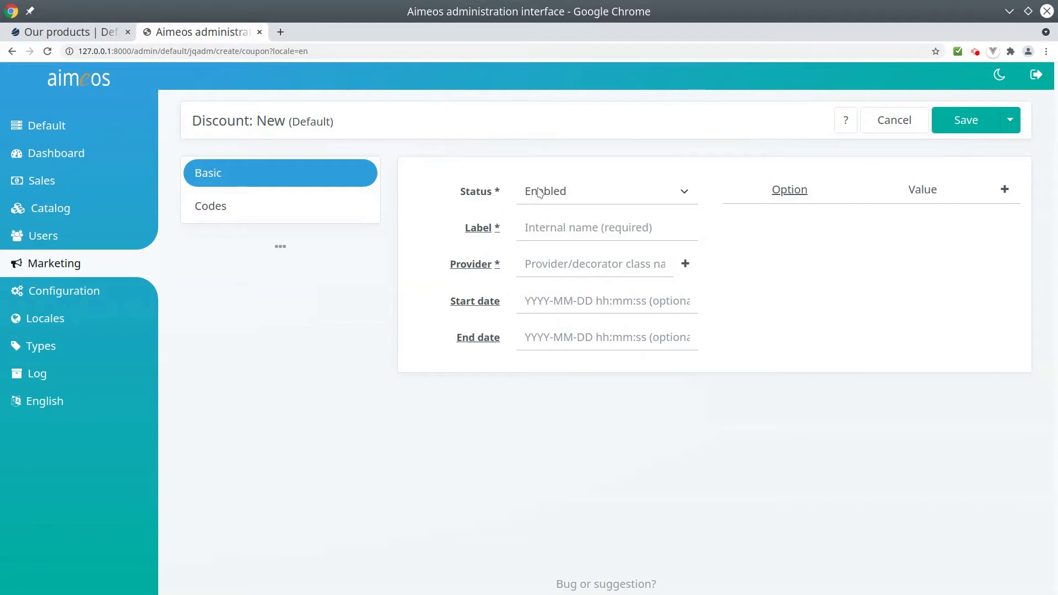
{"action": "left_click", "coordinate": [559, 235]}
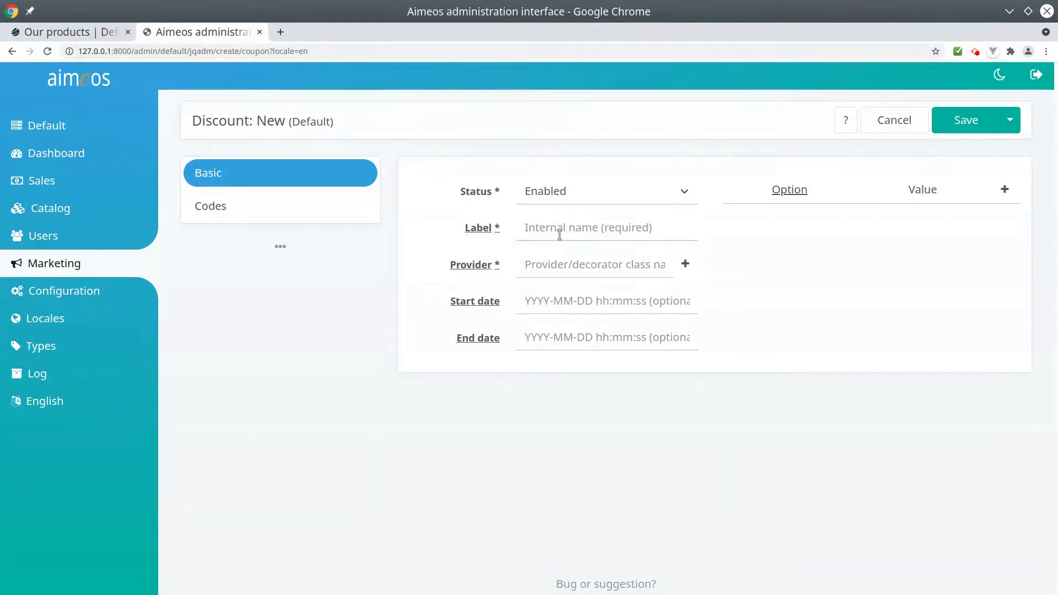
{"action": "type", "text": "10 E"}
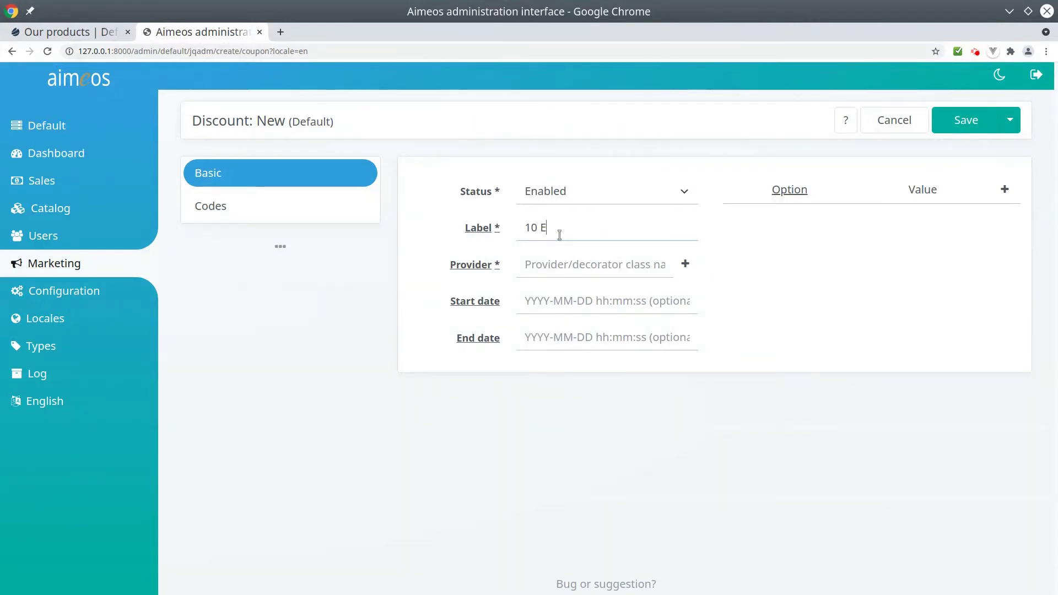
{"action": "type", "text": "uro Discou"}
{"action": "type", "text": "nt"}
Choose the FixedRebate provider and enter demo-rebate as the product code.
{"action": "left_click", "coordinate": [577, 266]}
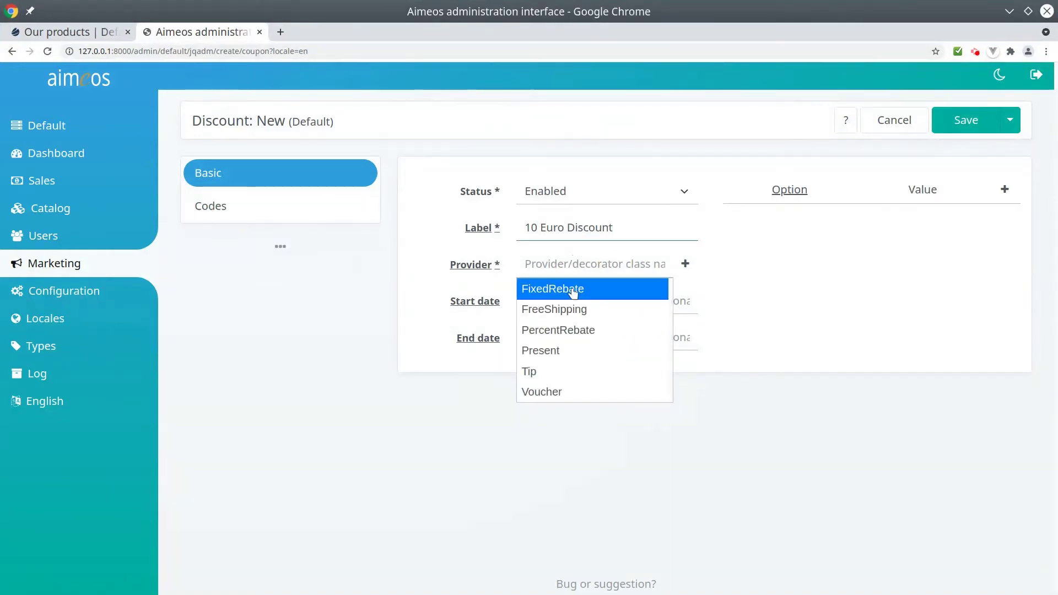
{"action": "left_click", "coordinate": [574, 291]}
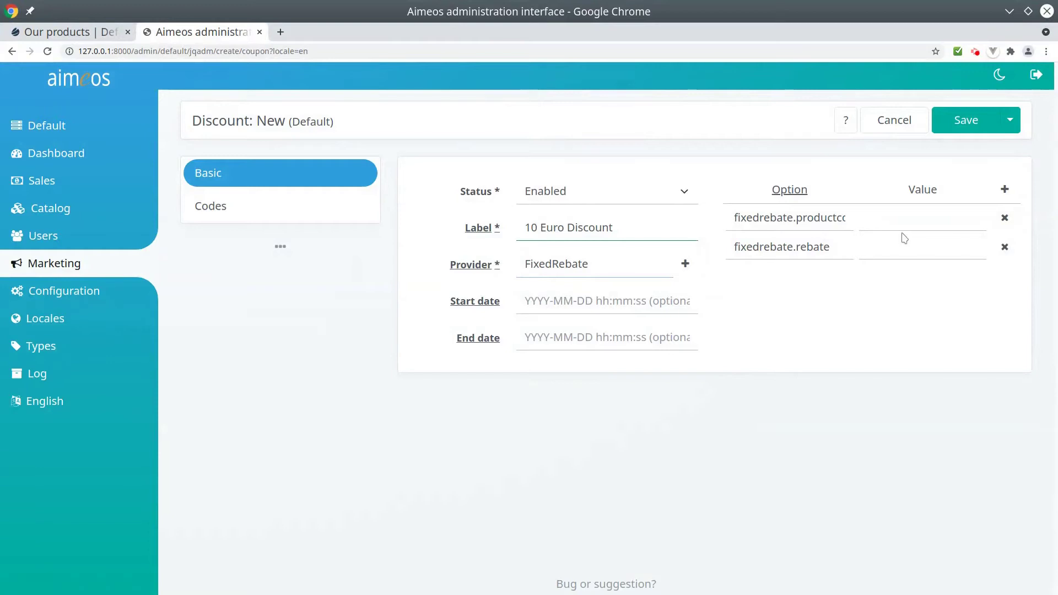
{"action": "left_click", "coordinate": [930, 218]}
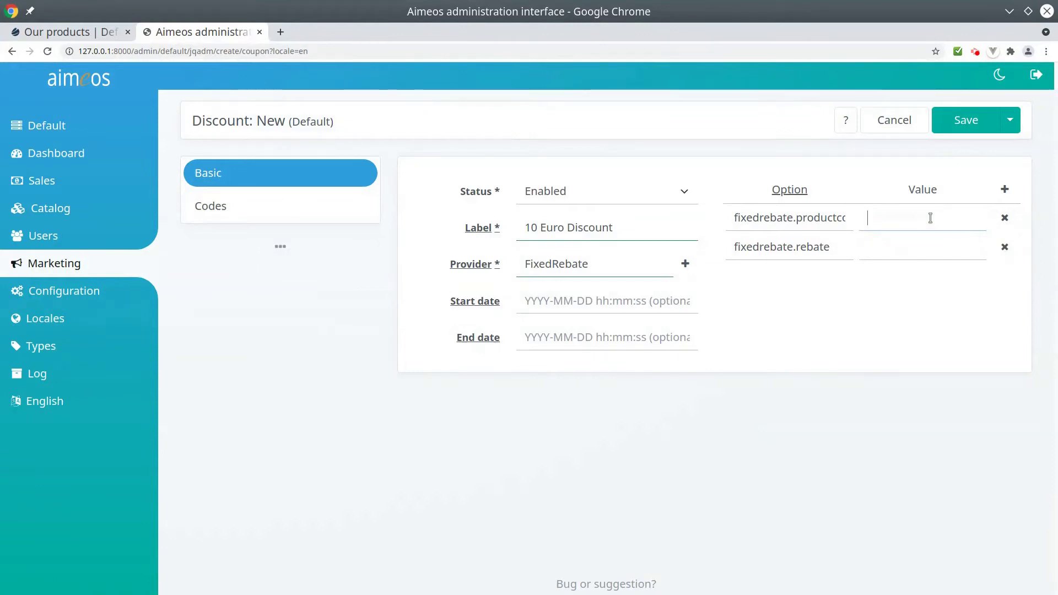
{"action": "type", "text": "dem"}
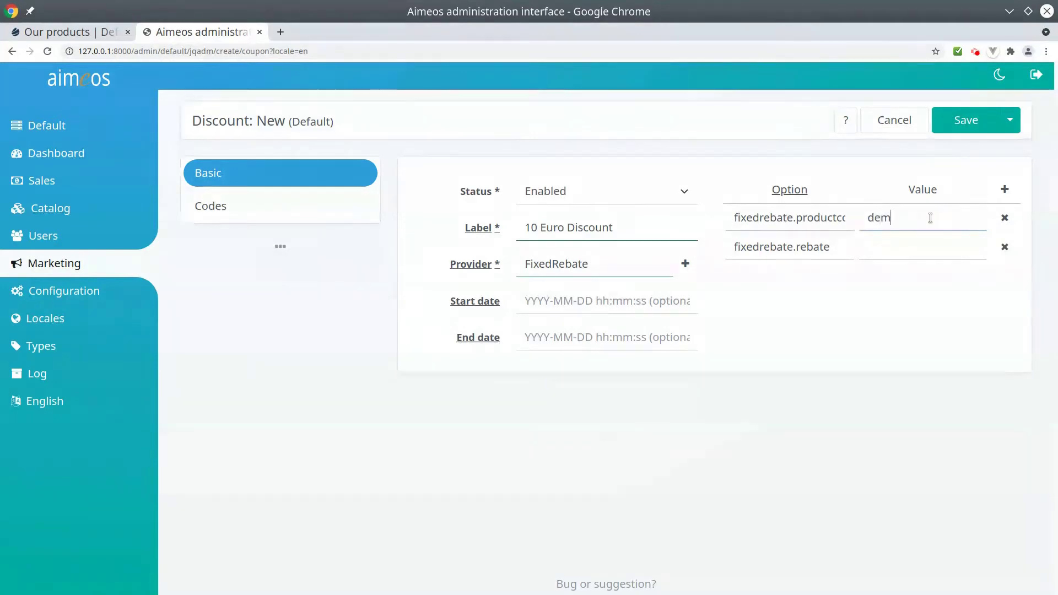
{"action": "type", "text": "o-rebate"}
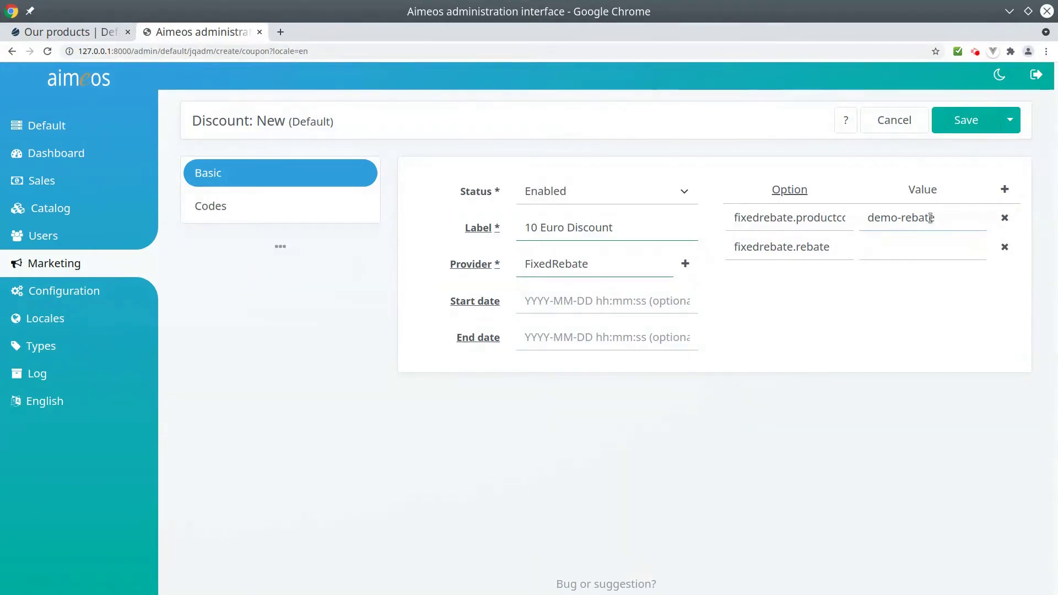
Set the fixedrebate.rebate value to 10 EUR.
{"action": "left_click", "coordinate": [920, 245]}
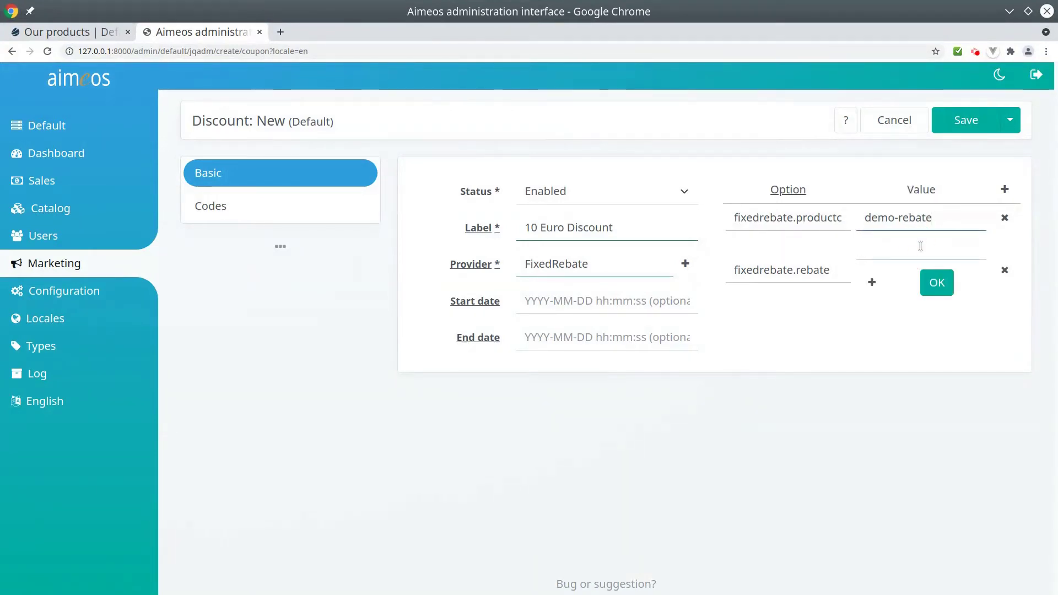
{"action": "left_click", "coordinate": [872, 282]}
{"action": "left_click", "coordinate": [904, 282]}
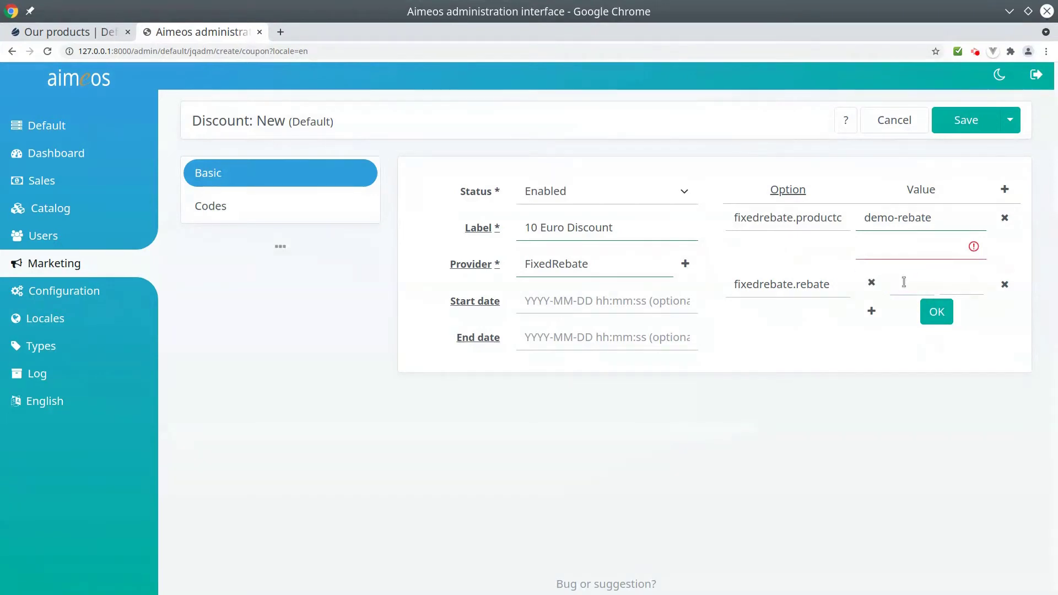
{"action": "type", "text": "EUR"}
{"action": "left_click", "coordinate": [964, 283]}
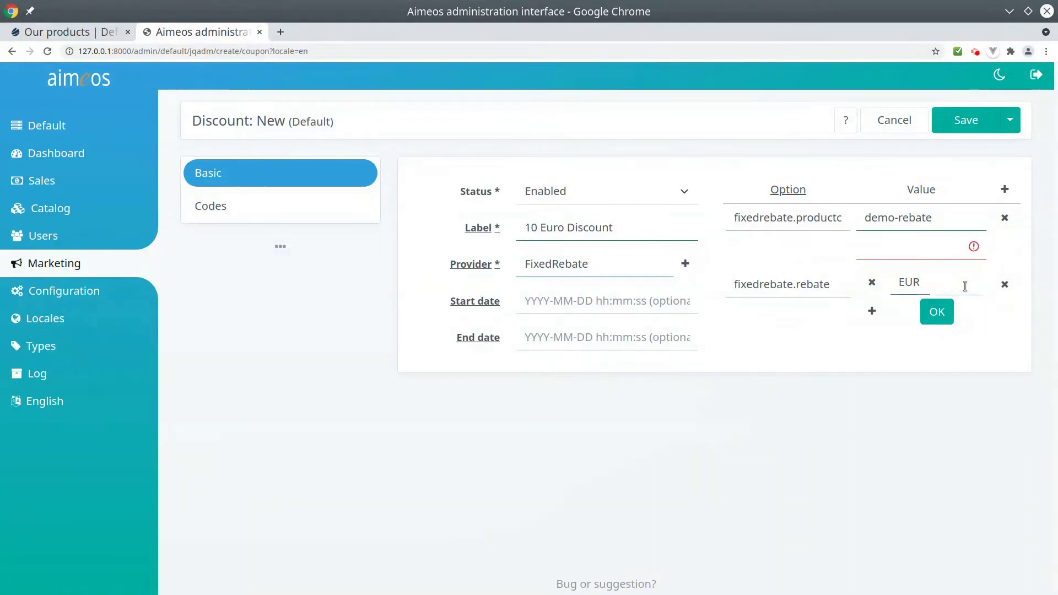
{"action": "type", "text": "10"}
{"action": "left_click", "coordinate": [937, 315]}
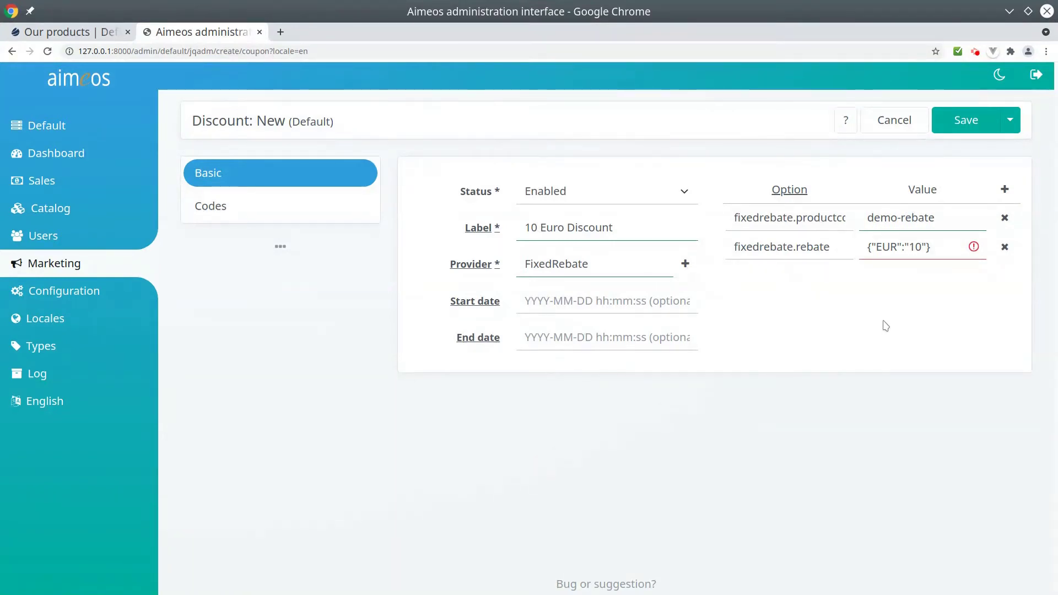
{"action": "left_click", "coordinate": [686, 269]}
Add coupon code 'test' with a usage count of 100 to the discount.
{"action": "left_click", "coordinate": [222, 213]}
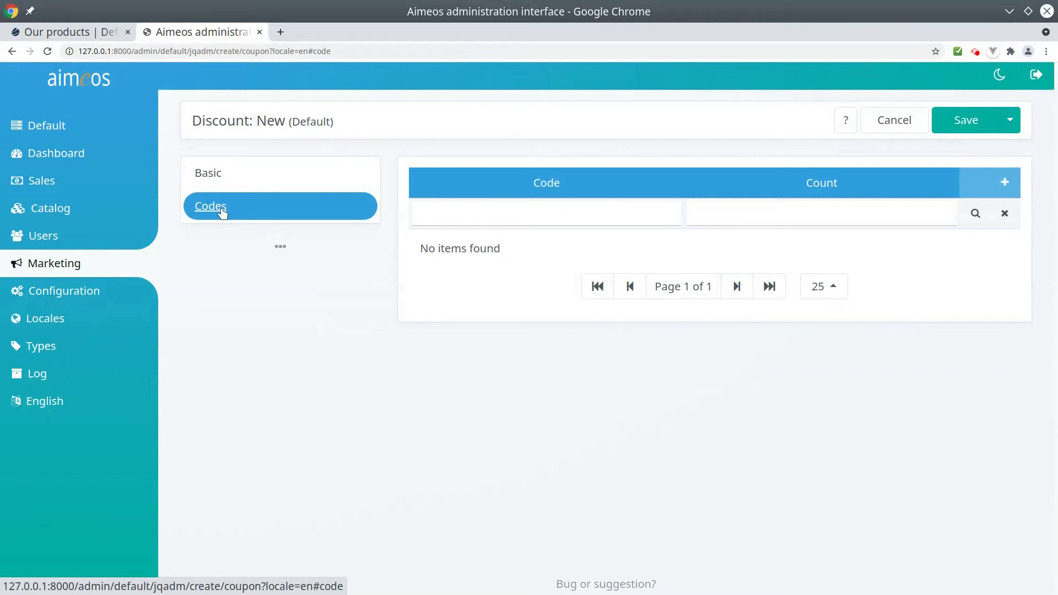
{"action": "left_click", "coordinate": [1002, 186]}
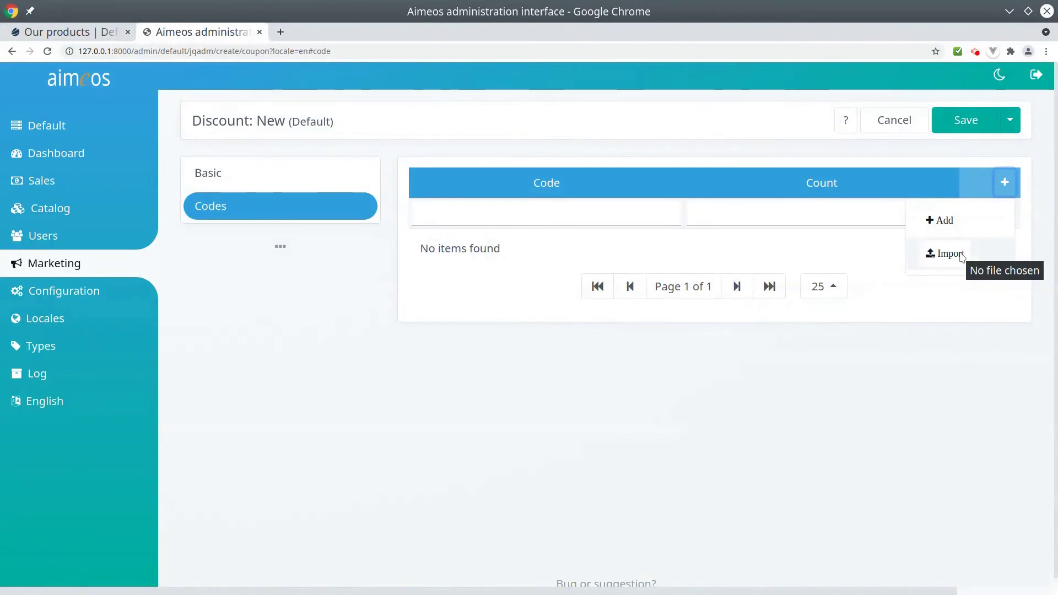
{"action": "left_click", "coordinate": [940, 221]}
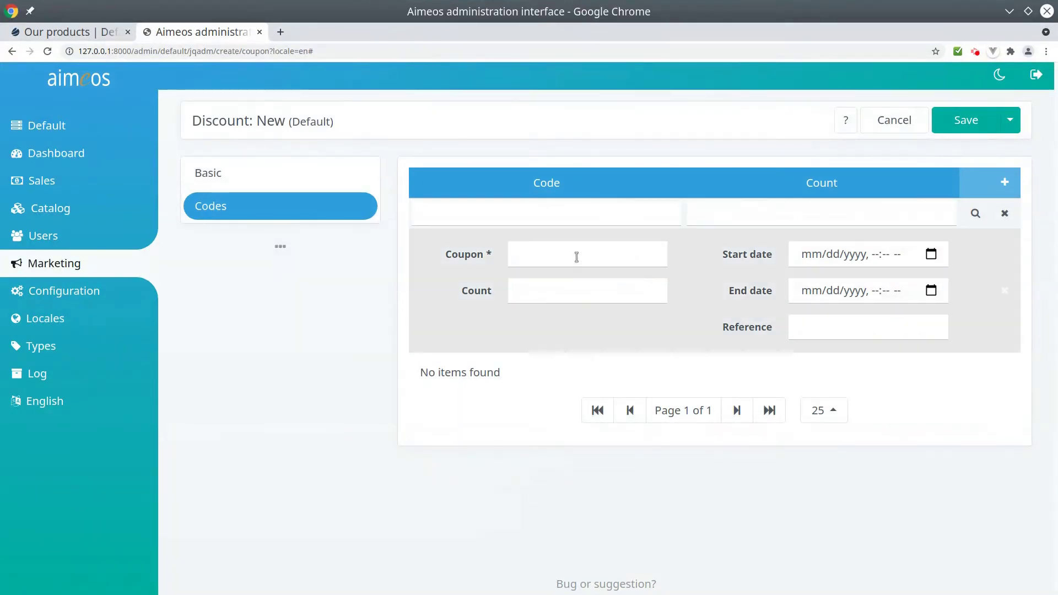
{"action": "left_click", "coordinate": [577, 256]}
{"action": "type", "text": "test"}
{"action": "left_click", "coordinate": [572, 288]}
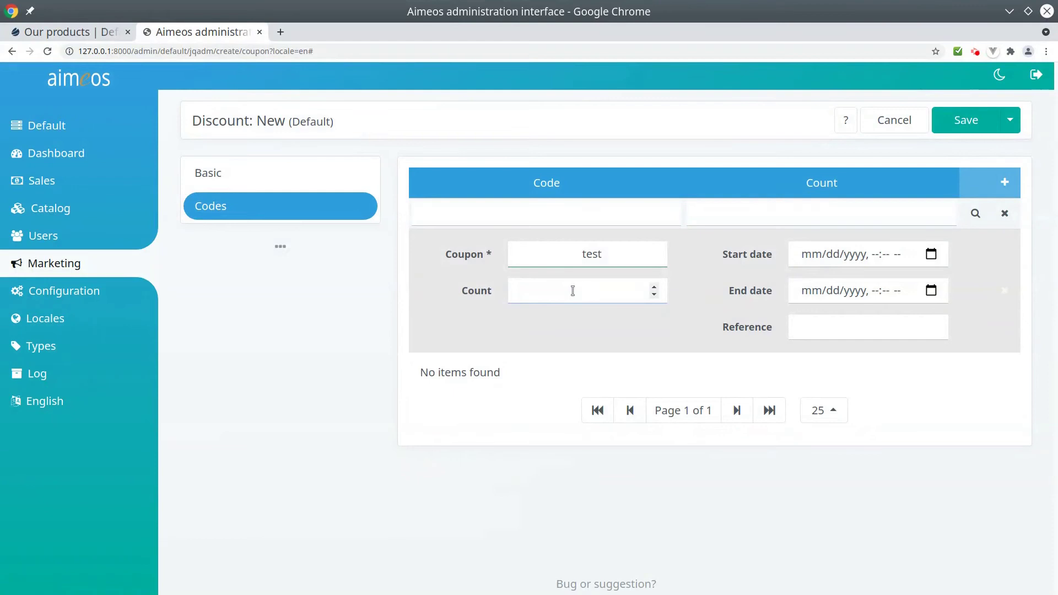
{"action": "type", "text": "10"}
{"action": "type", "text": "0"}
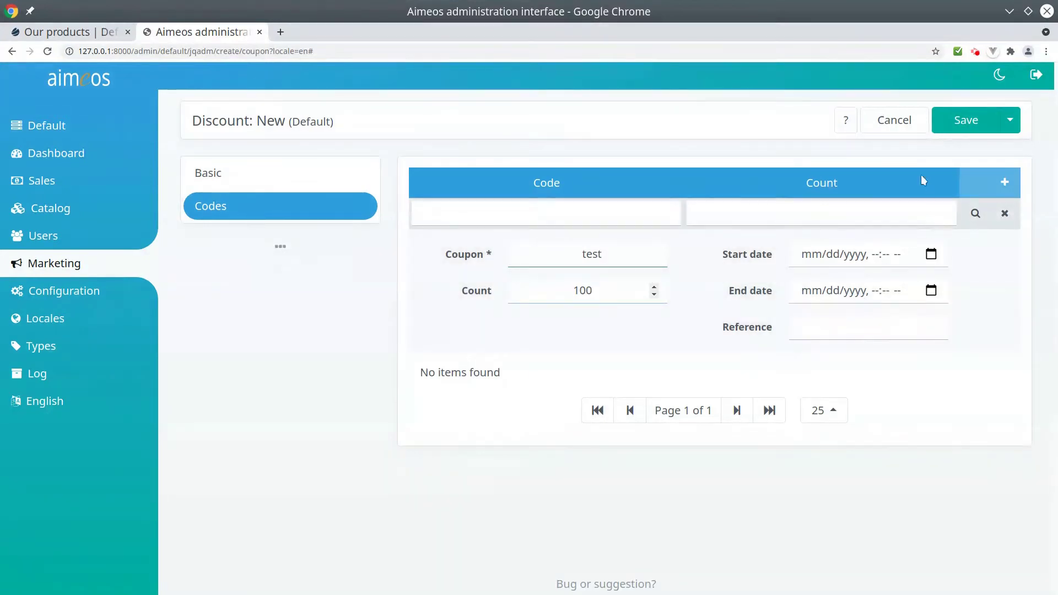
Save the 10 Euro Discount with its test coupon as discount 12.
{"action": "left_click", "coordinate": [959, 122]}
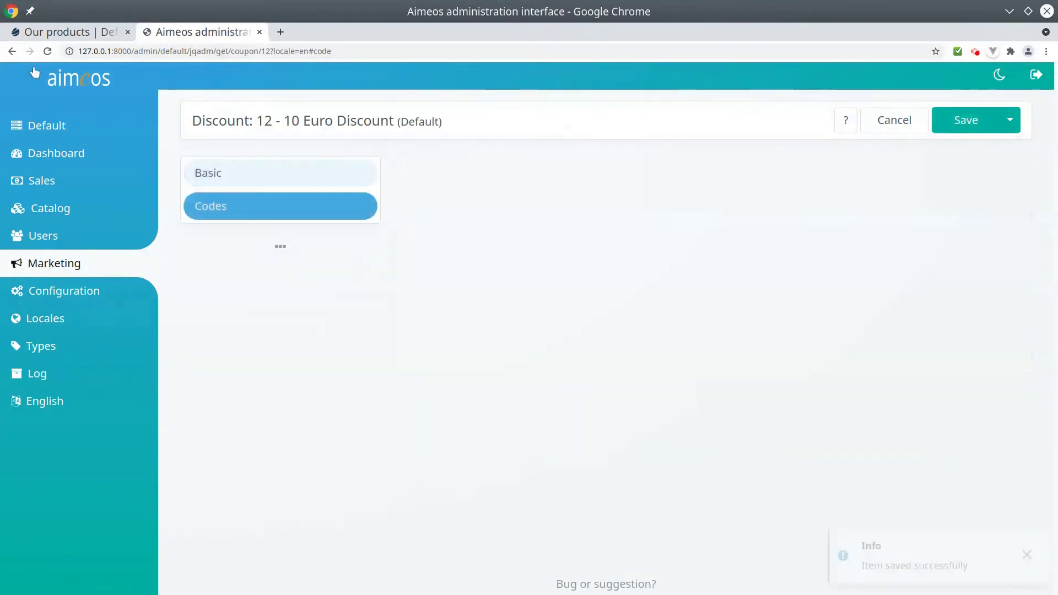
Add the Demo article to the shop basket.
{"action": "left_click", "coordinate": [50, 32]}
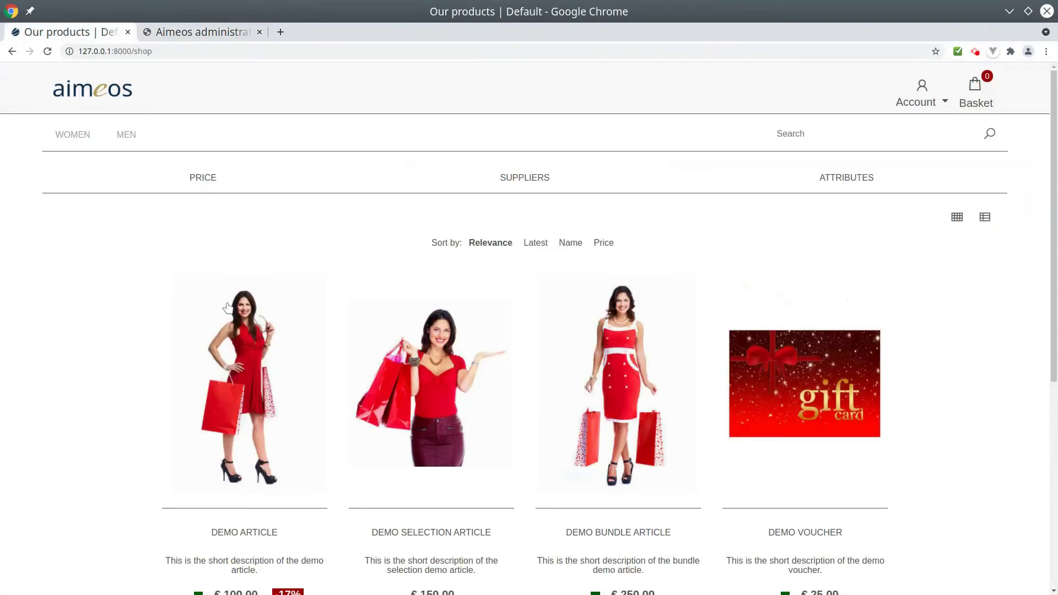
{"action": "left_click", "coordinate": [246, 351]}
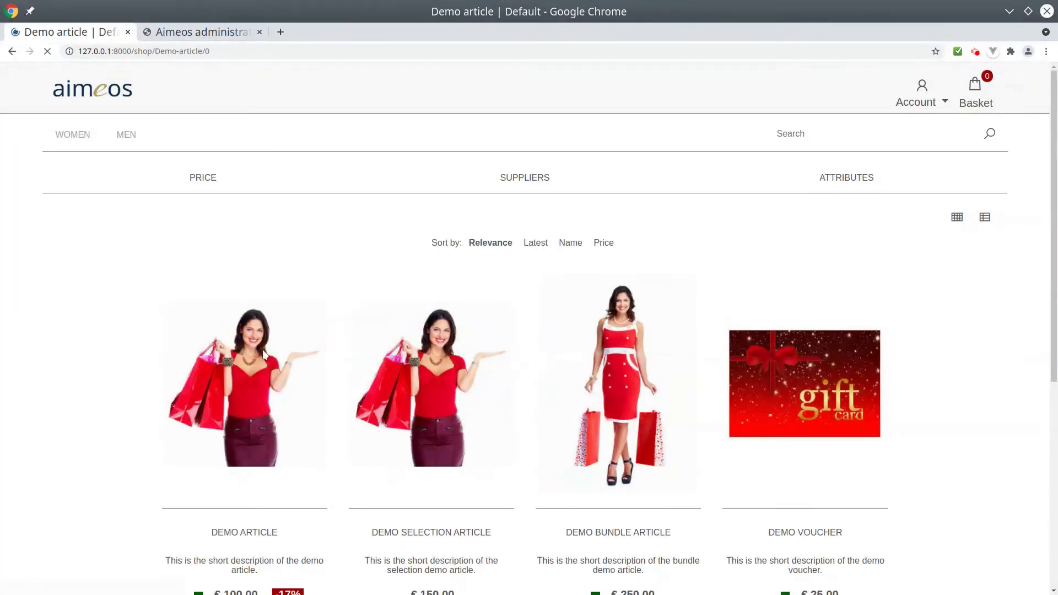
{"action": "left_click", "coordinate": [713, 549]}
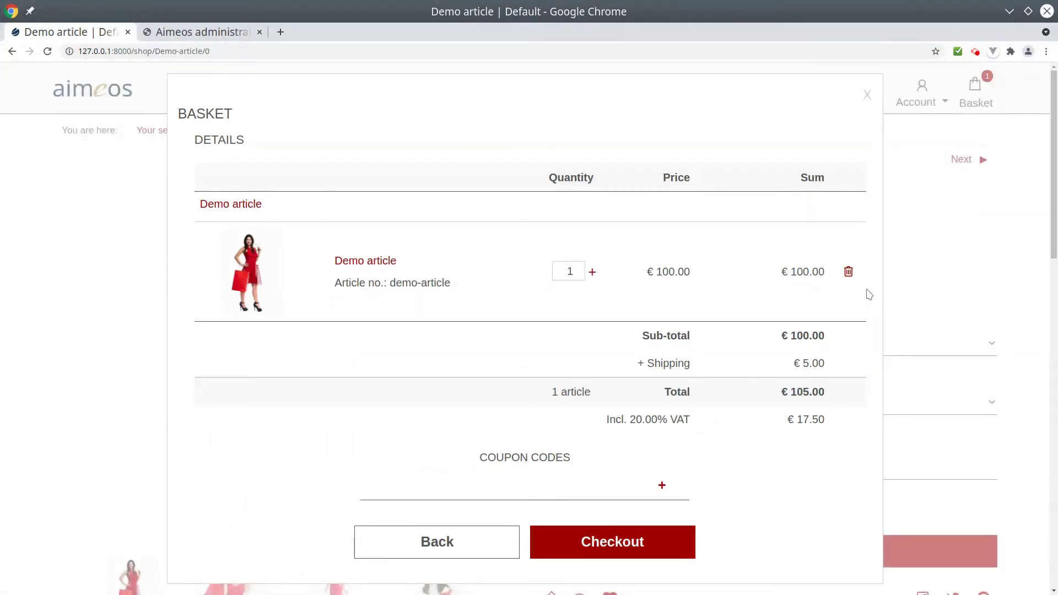
Redeem coupon code test in the basket and confirm the €-10.00 rebate line.
{"action": "left_click", "coordinate": [501, 491]}
{"action": "type", "text": "est"}
{"action": "left_click", "coordinate": [661, 487]}
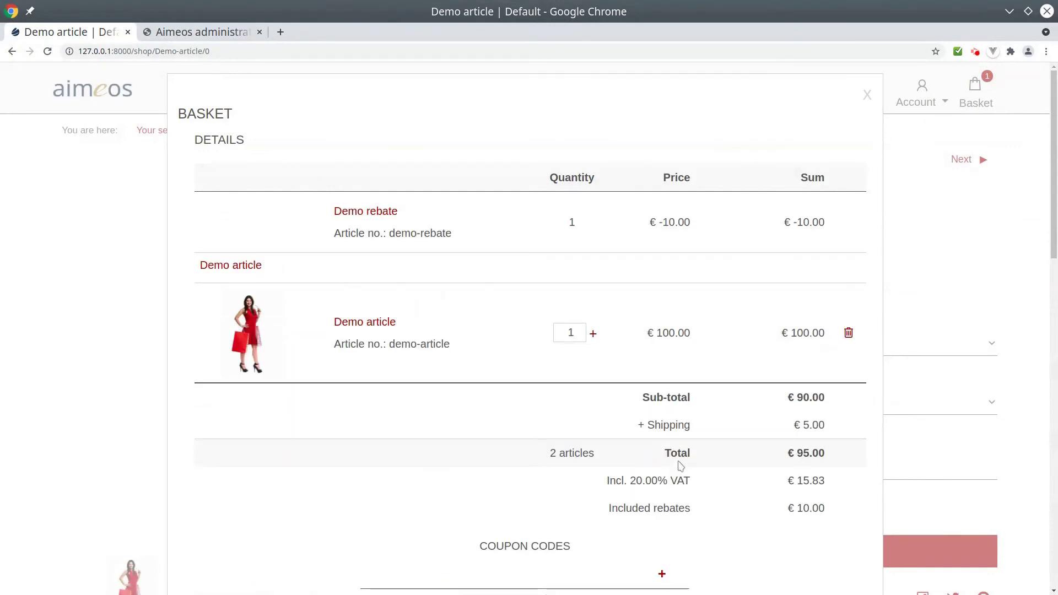
{"action": "left_click_drag", "start_coordinate": [785, 222], "coordinate": [834, 225]}
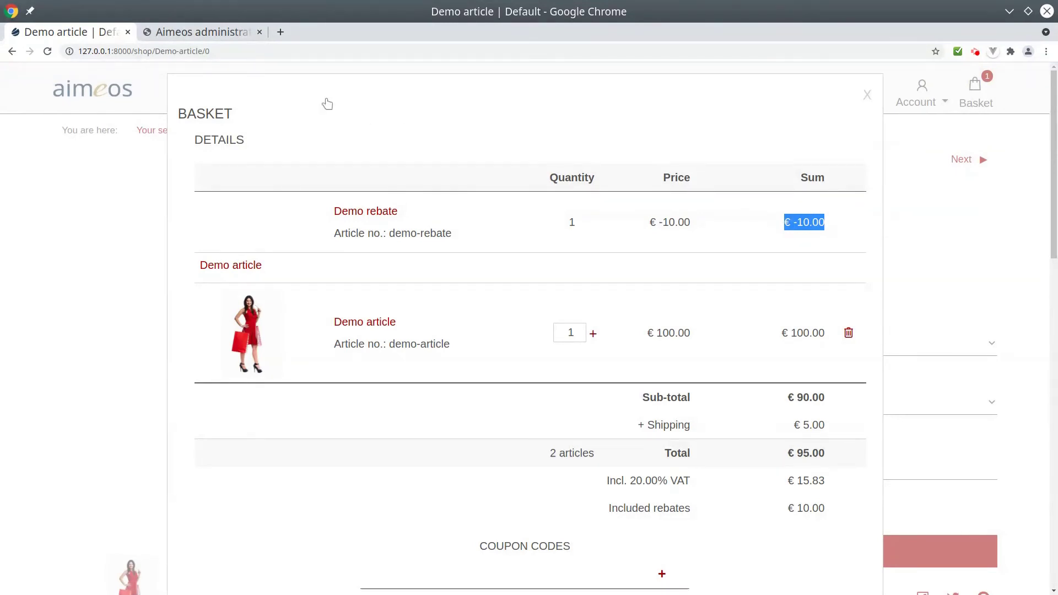
{"action": "left_click", "coordinate": [196, 34]}
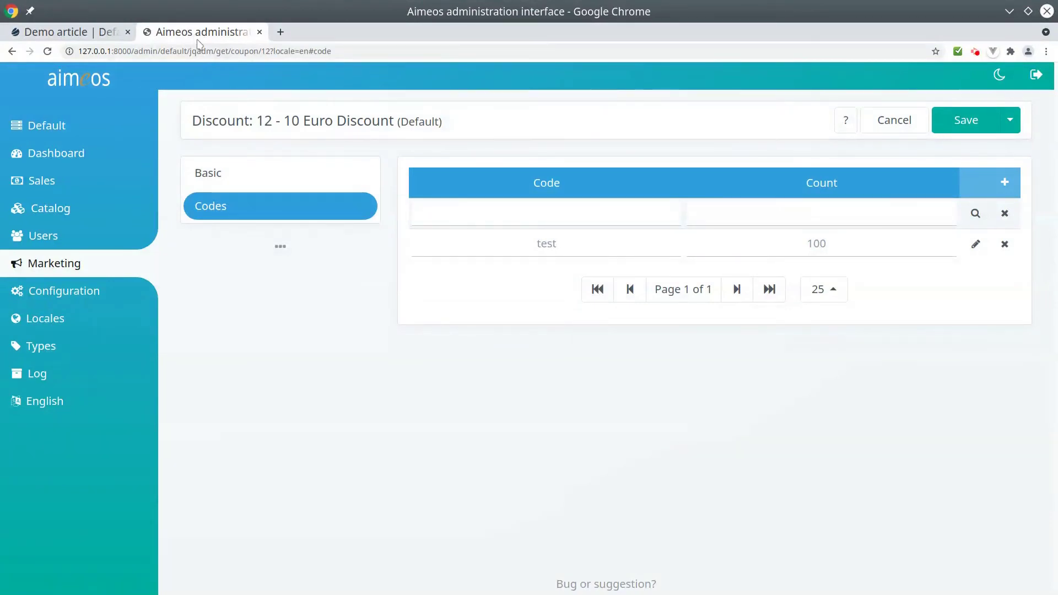
Remove both fixedrebate options and change the label to '10 % Discount'.
{"action": "left_click", "coordinate": [238, 171]}
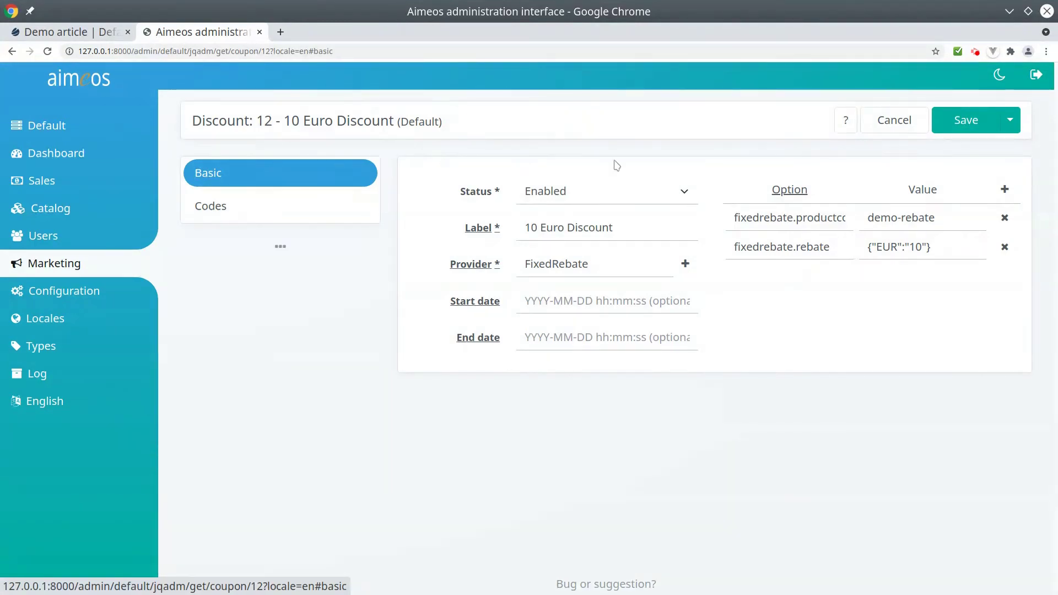
{"action": "left_click", "coordinate": [1005, 218]}
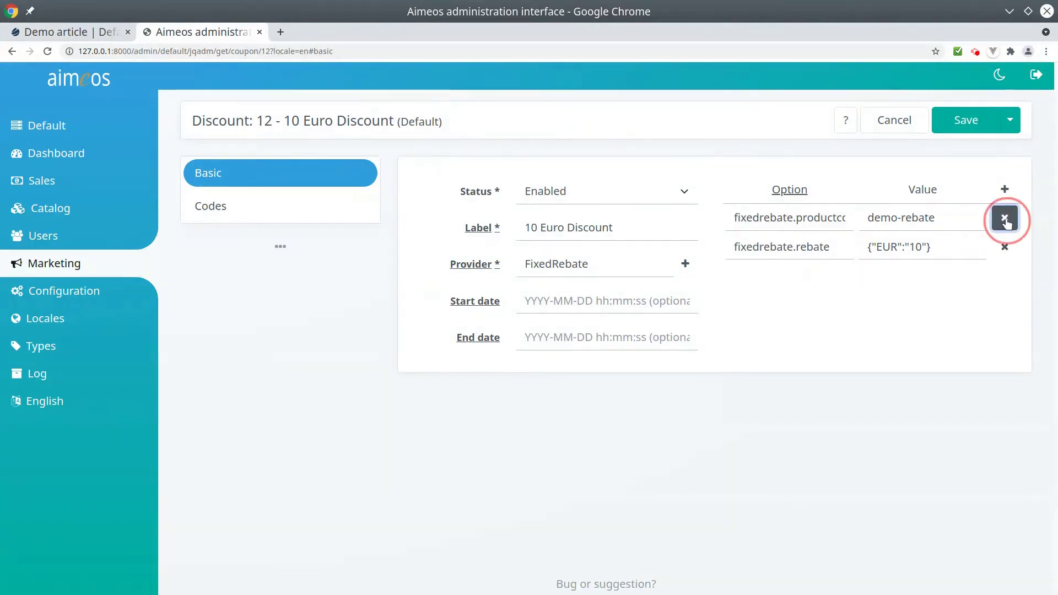
{"action": "left_click", "coordinate": [1005, 217]}
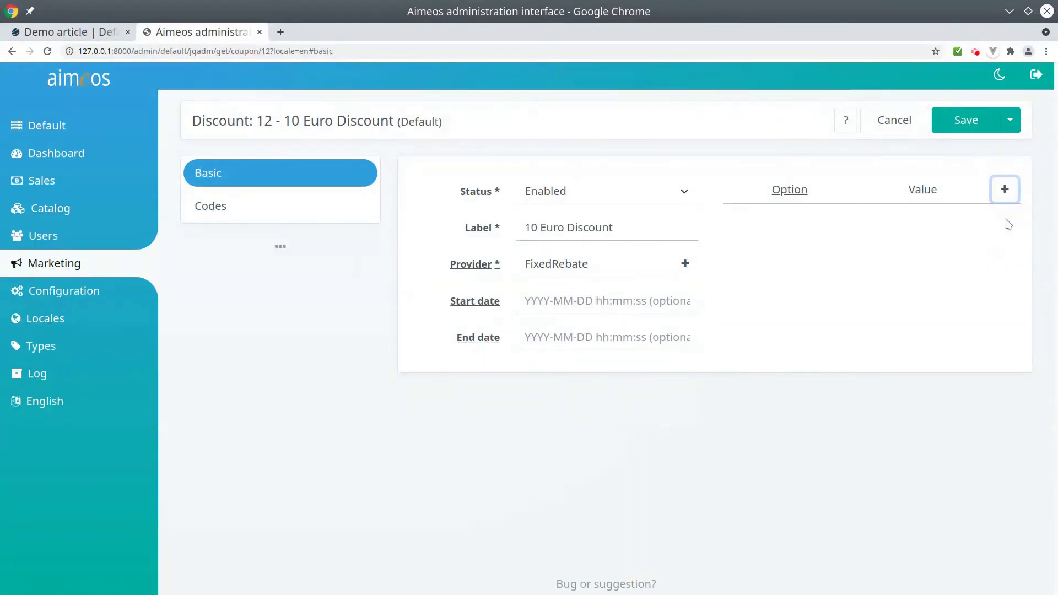
{"action": "double_click", "coordinate": [559, 229]}
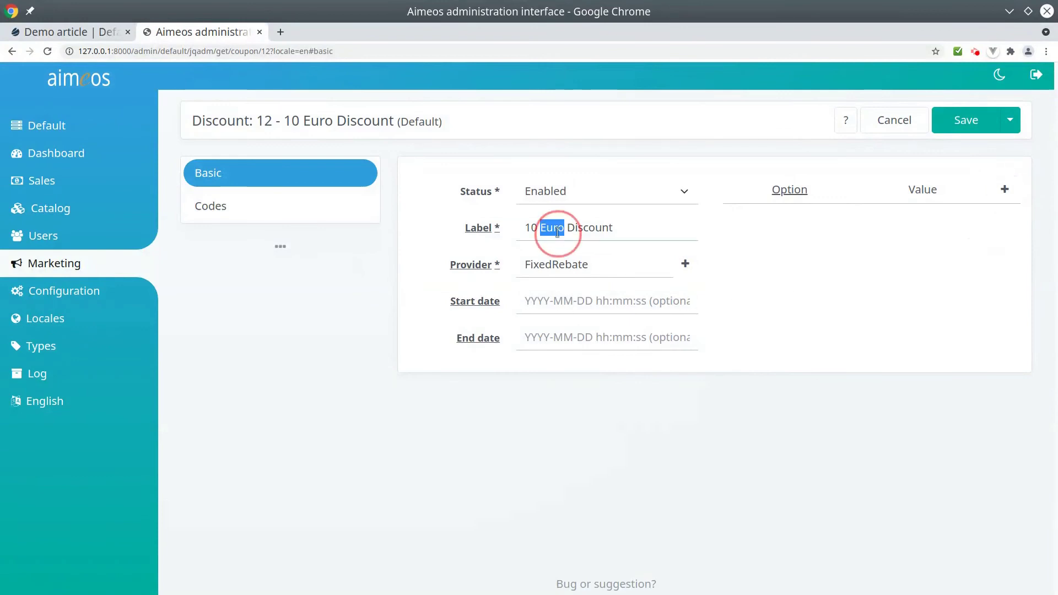
{"action": "type", "text": "%"}
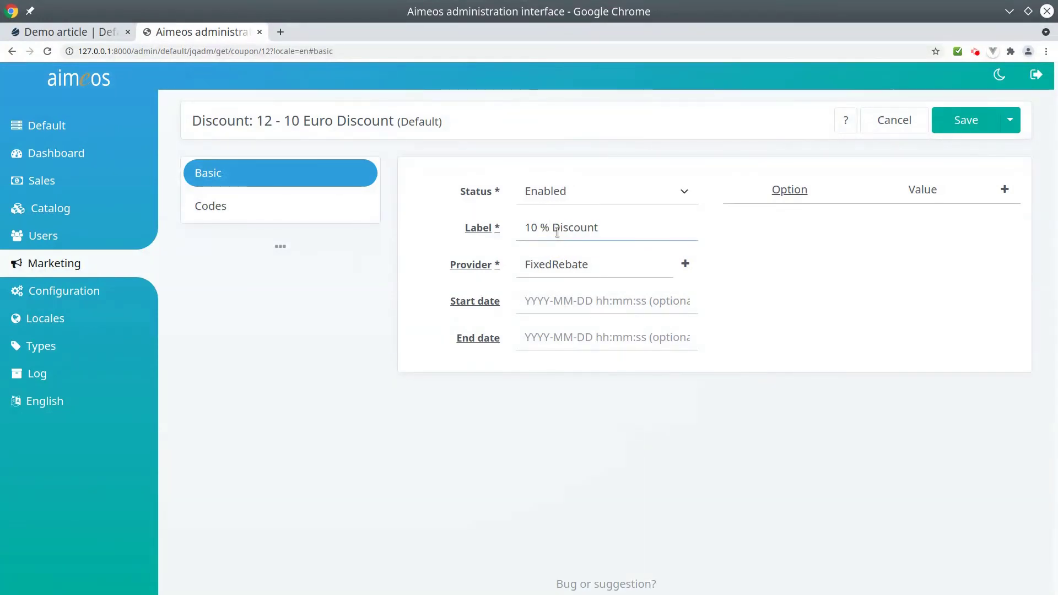
Switch the discount provider to PercentRebate, without adding any decorators.
{"action": "left_click", "coordinate": [560, 263]}
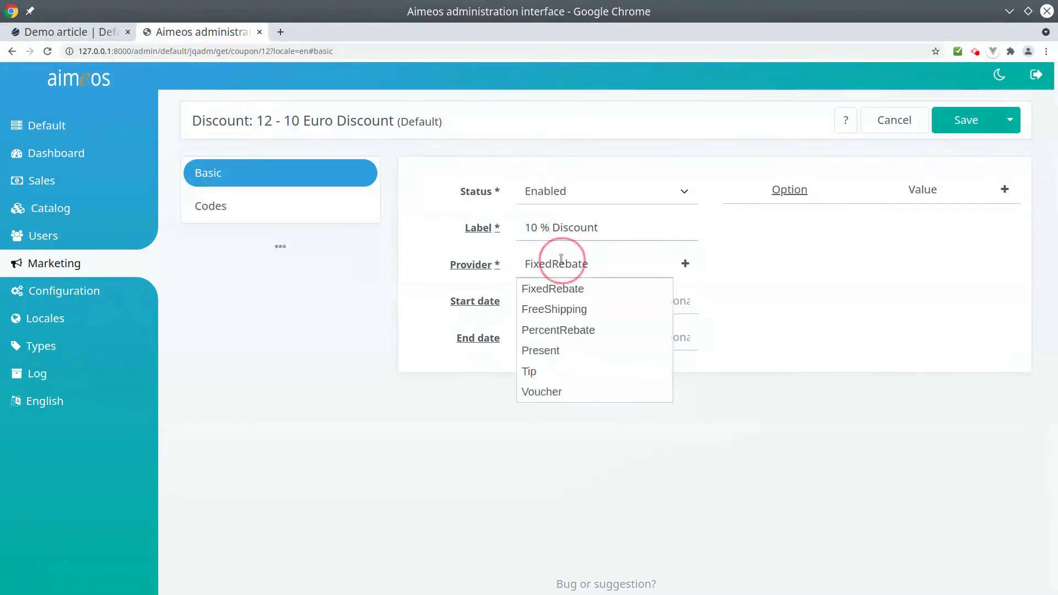
{"action": "left_click", "coordinate": [584, 331]}
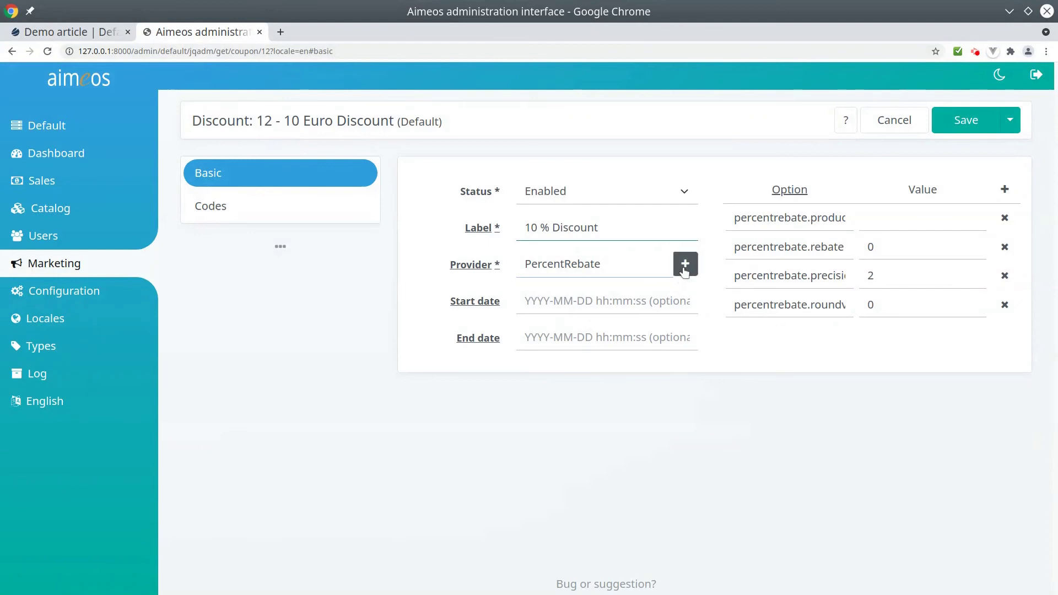
{"action": "left_click", "coordinate": [685, 267]}
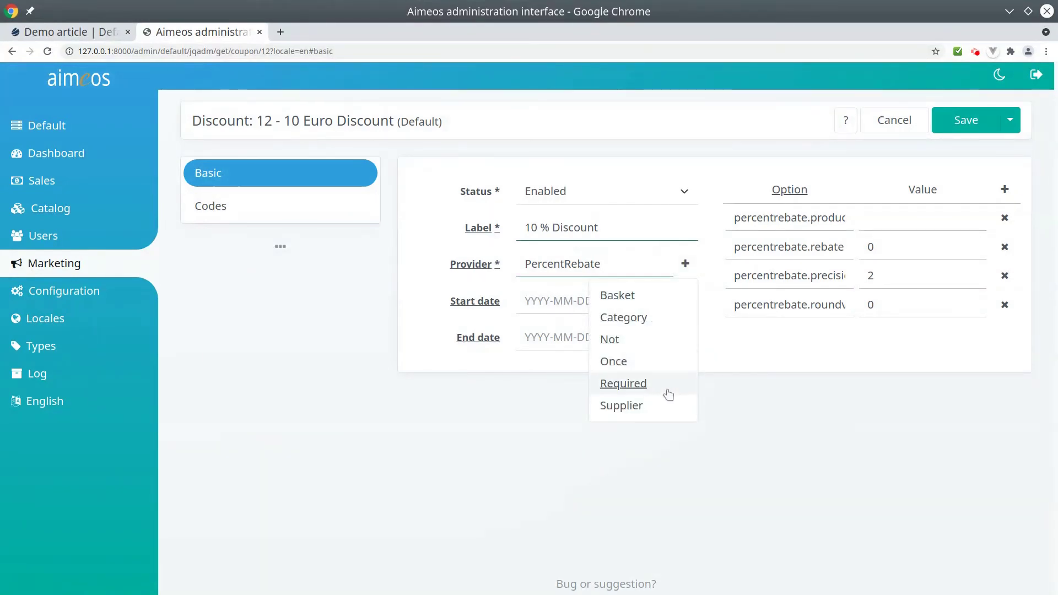
{"action": "left_click", "coordinate": [733, 337]}
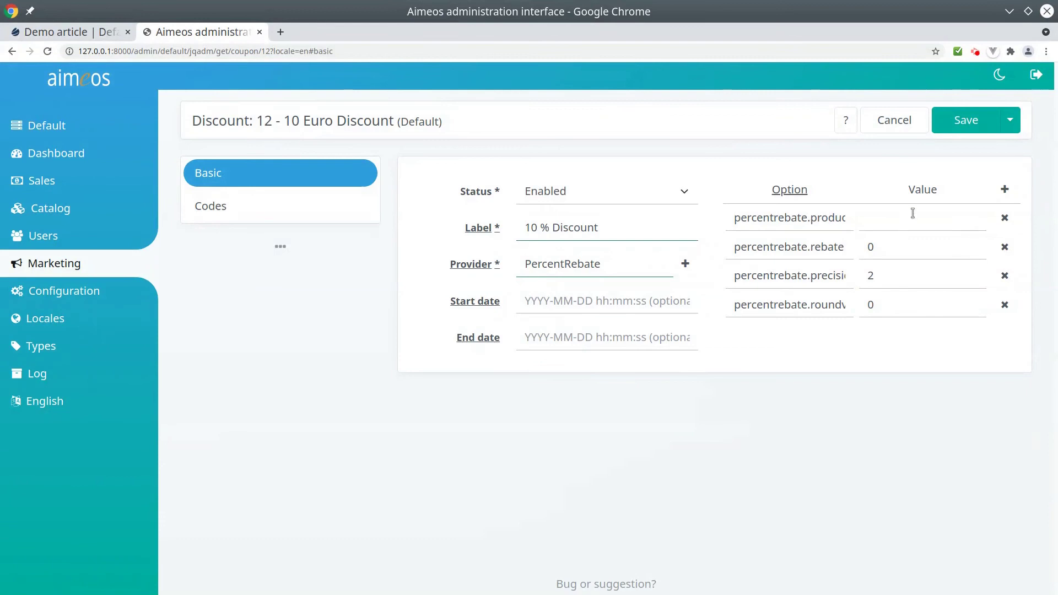
Enter product demo-rebate and rebate 10, keeping precision 2 and roundvalue 0.
{"action": "left_click", "coordinate": [914, 213]}
{"action": "type", "text": "0"}
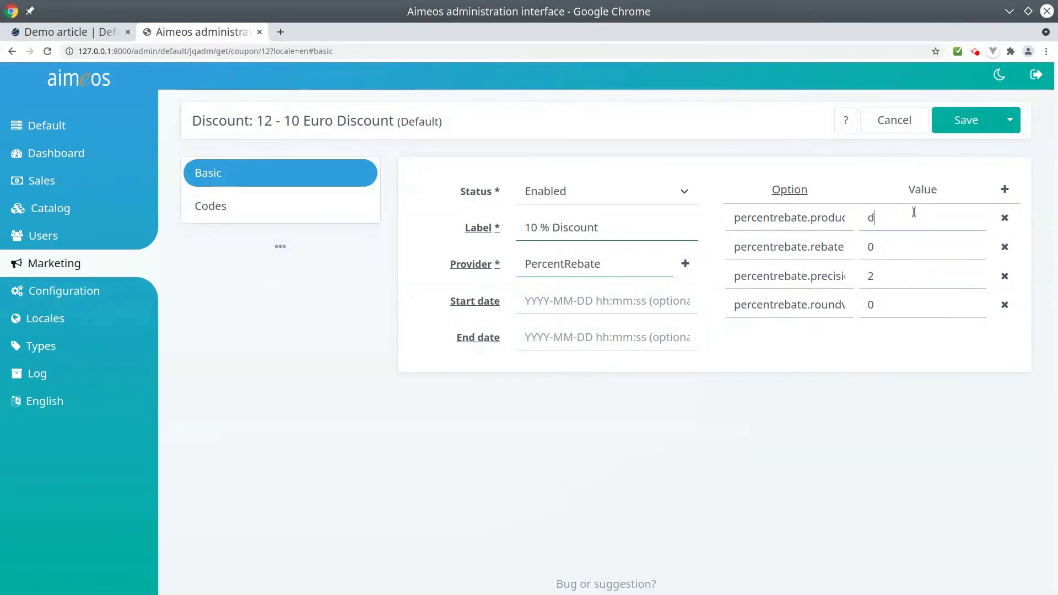
{"action": "type", "text": "emo-rebate"}
{"action": "left_click", "coordinate": [866, 248]}
{"action": "type", "text": "1"}
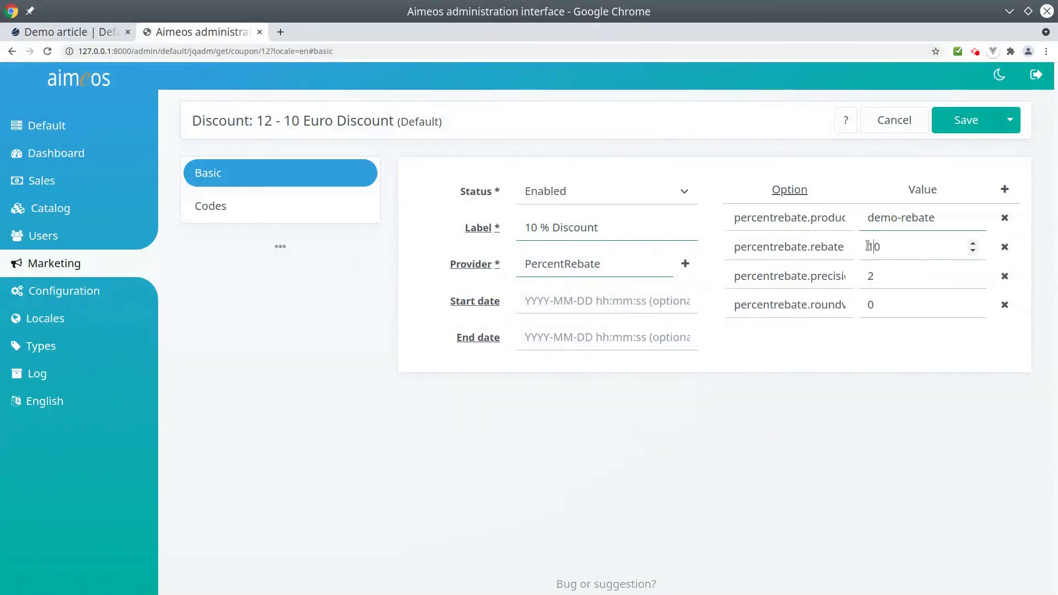
{"action": "left_click", "coordinate": [885, 276]}
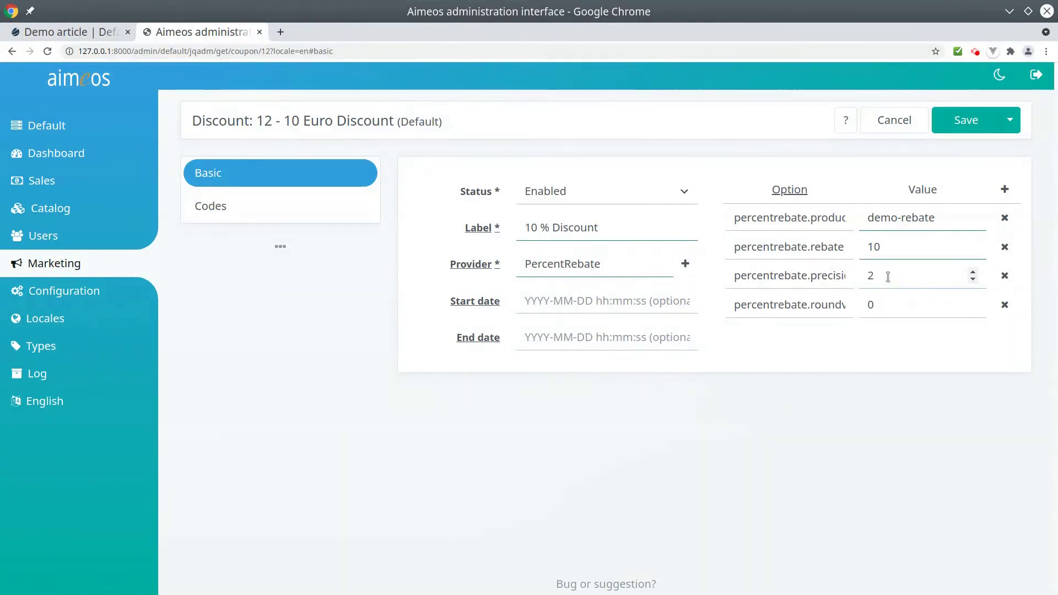
{"action": "left_click", "coordinate": [898, 305]}
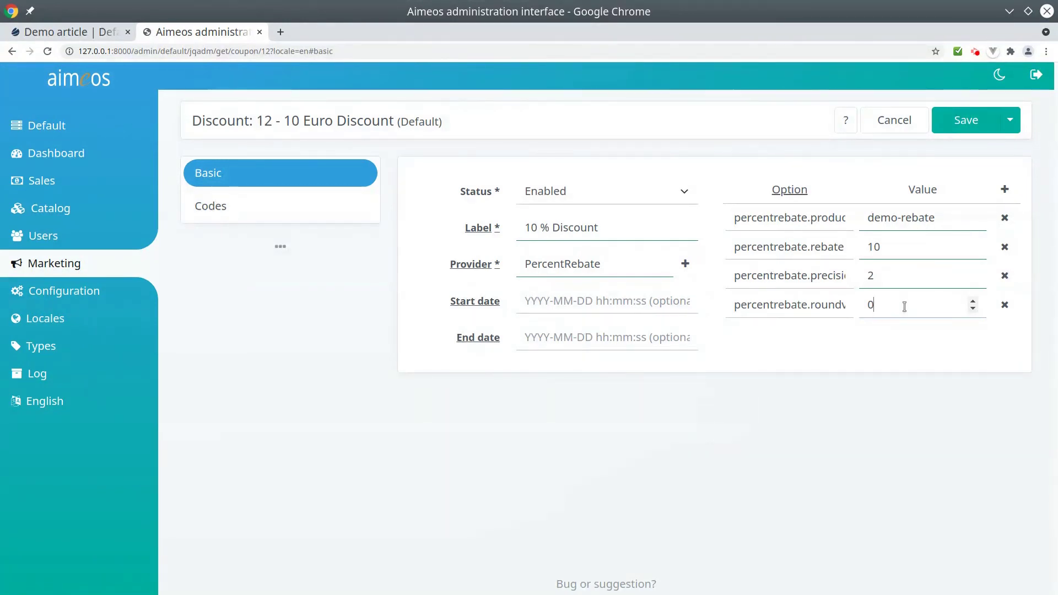
{"action": "left_click", "coordinate": [789, 189]}
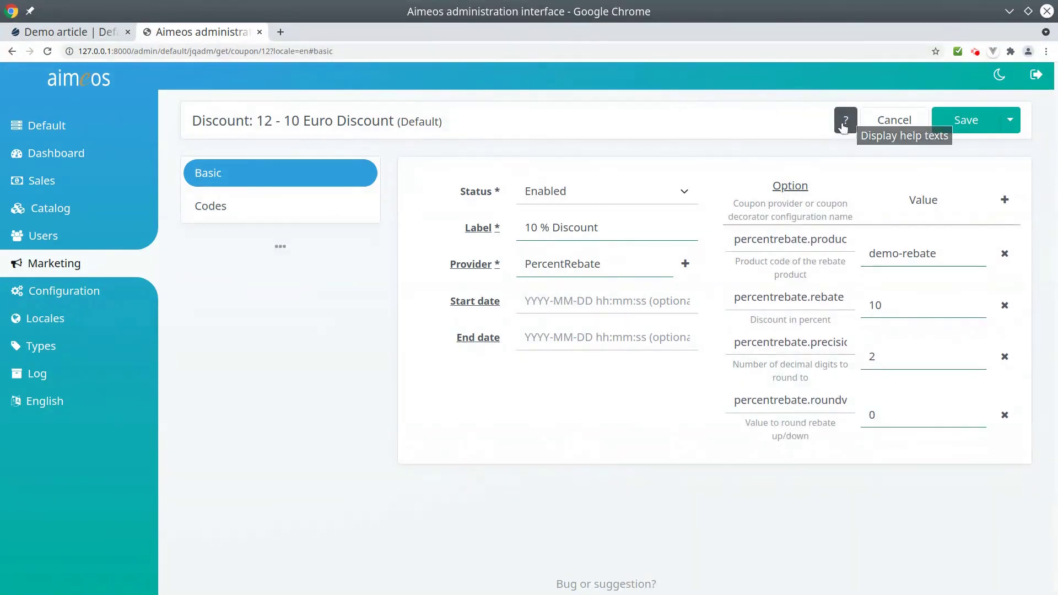
Change the coupon code to test2 and save discount 12.
{"action": "left_click", "coordinate": [229, 214]}
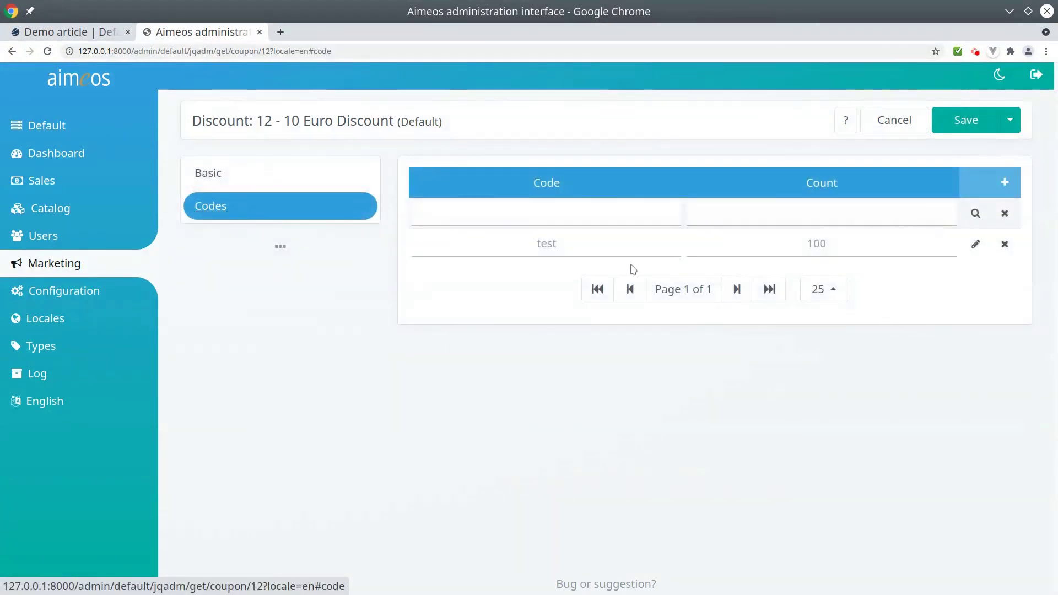
{"action": "left_click", "coordinate": [976, 244]}
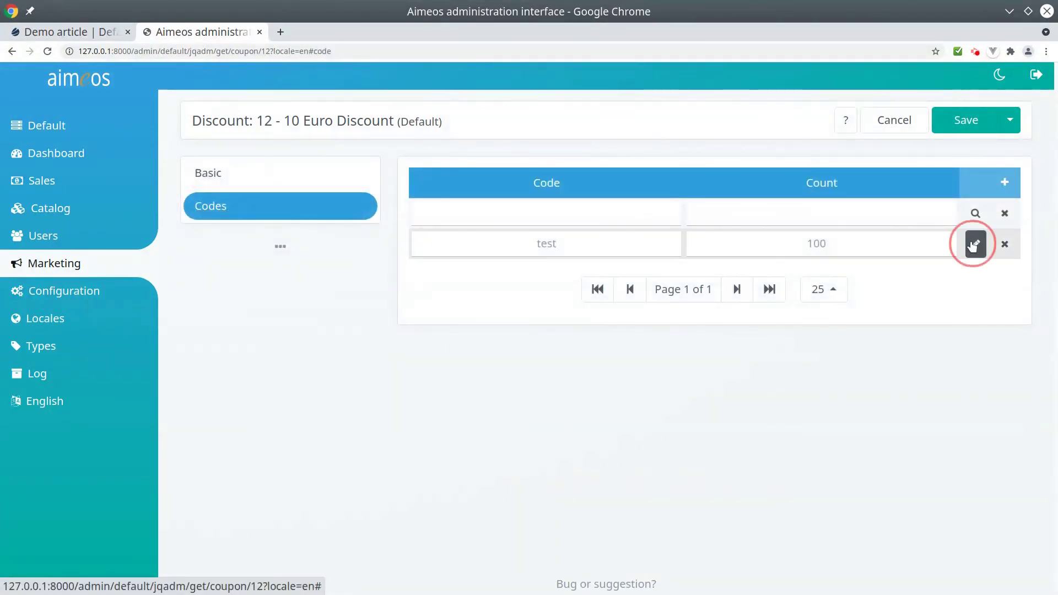
{"action": "left_click", "coordinate": [589, 244]}
{"action": "type", "text": "2"}
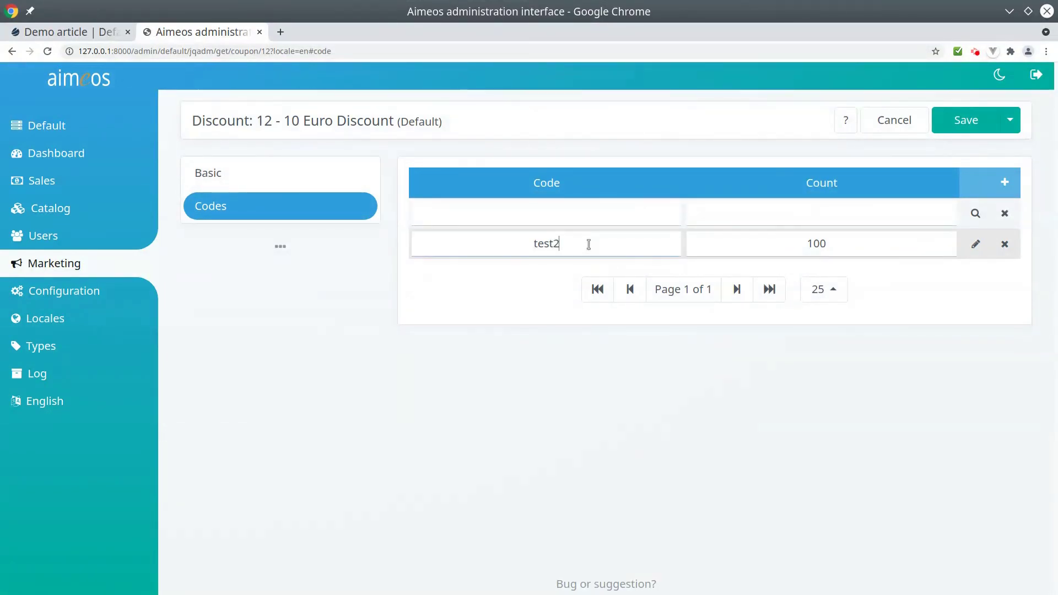
{"action": "left_click", "coordinate": [959, 119]}
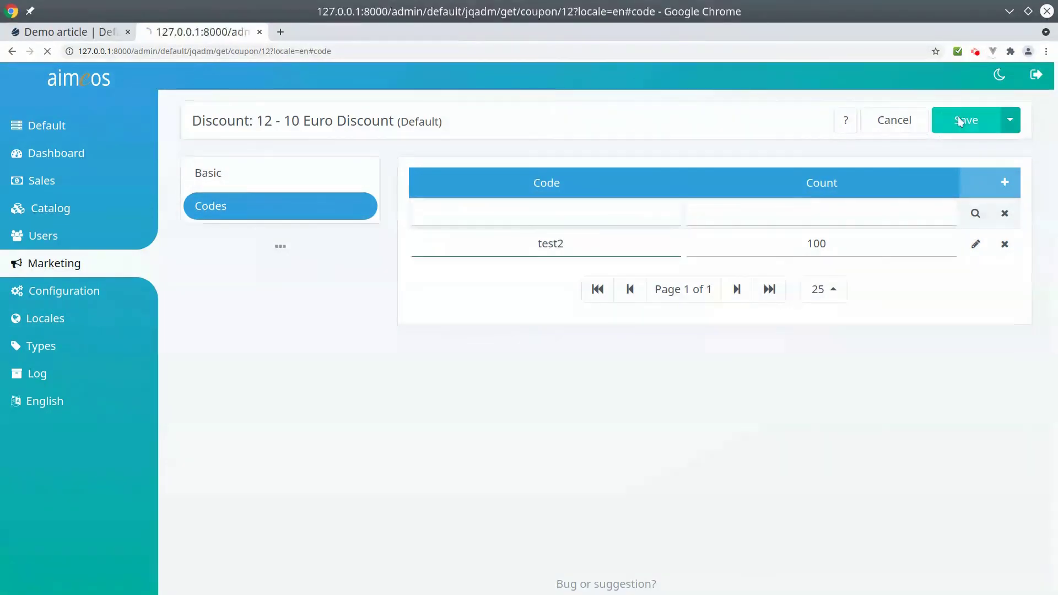
{"action": "left_click", "coordinate": [52, 31]}
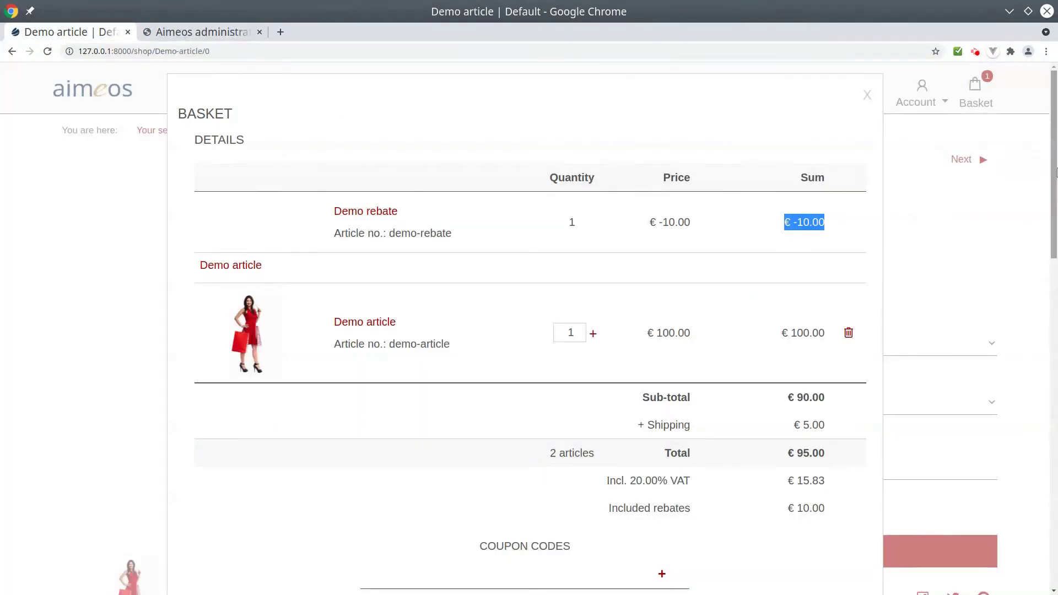
{"action": "scroll", "coordinate": [1055, 172], "scroll_direction": "down", "scroll_amount": 5}
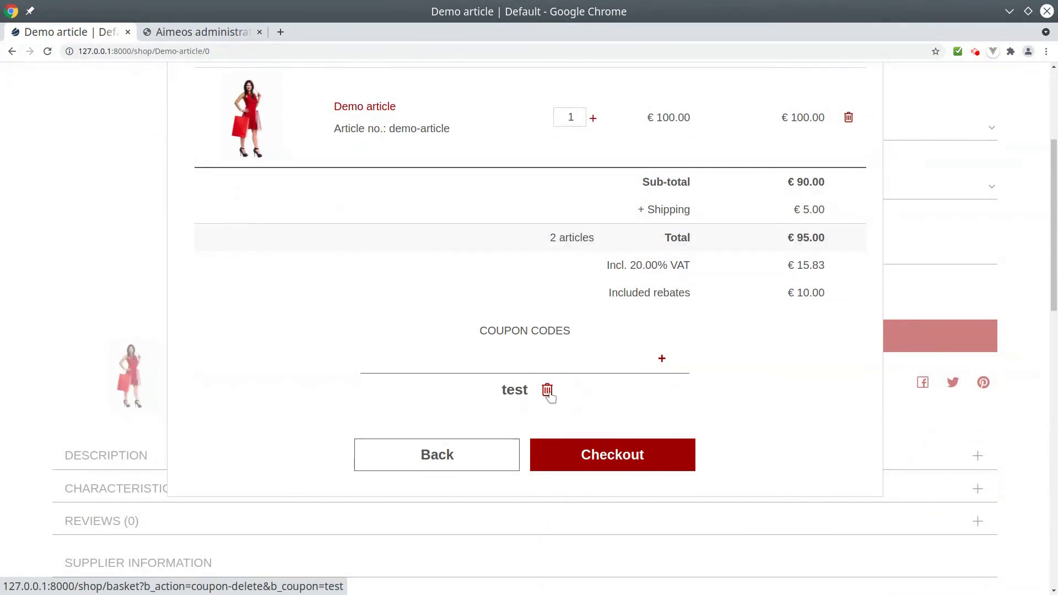
Delete the 'test' coupon from the basket, restoring the €105.00 total.
{"action": "left_click", "coordinate": [548, 391]}
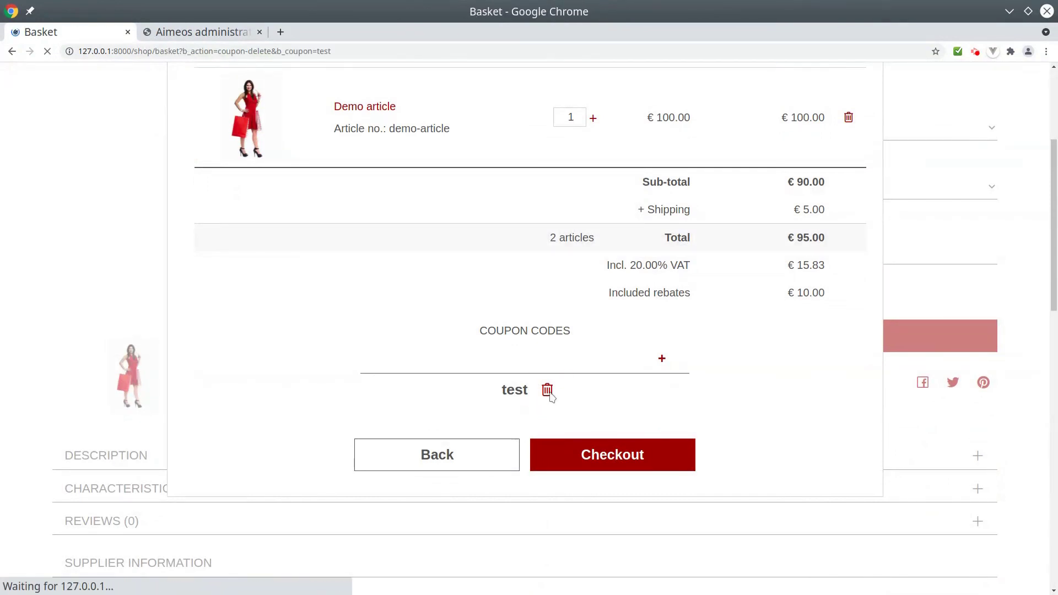
{"action": "scroll", "coordinate": [1039, 243], "scroll_direction": "down", "scroll_amount": 5}
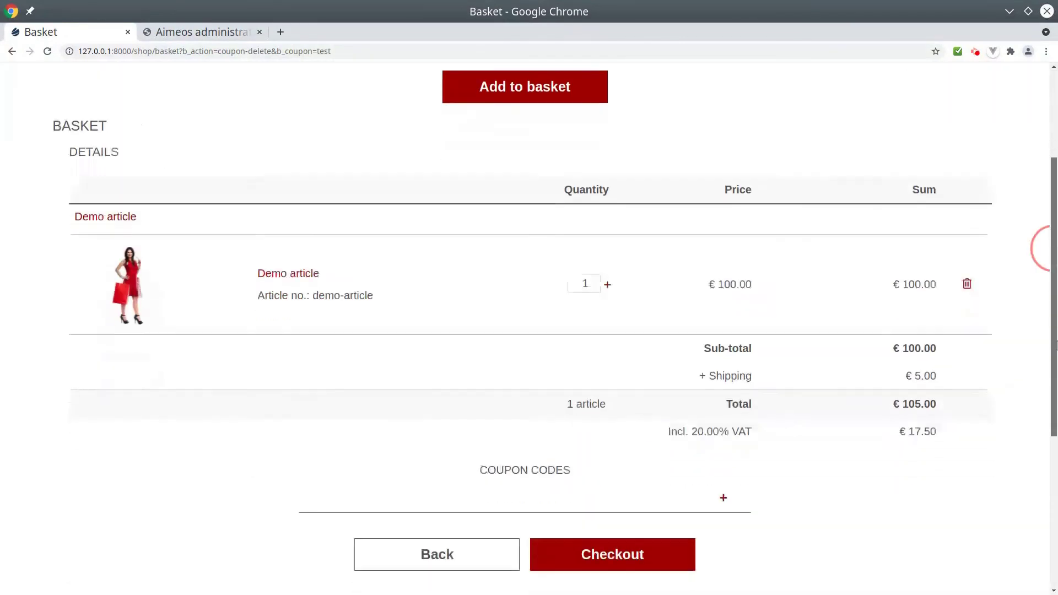
Apply coupon test2 and confirm the € -10.50 Demo rebate line, with the total at €94.50.
{"action": "left_click", "coordinate": [553, 445]}
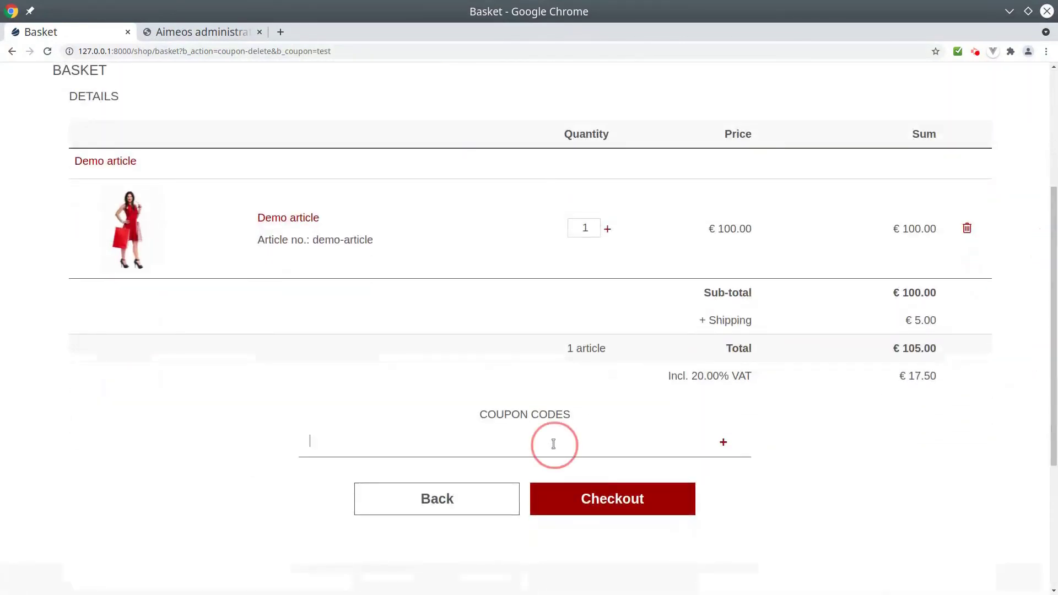
{"action": "type", "text": "test2"}
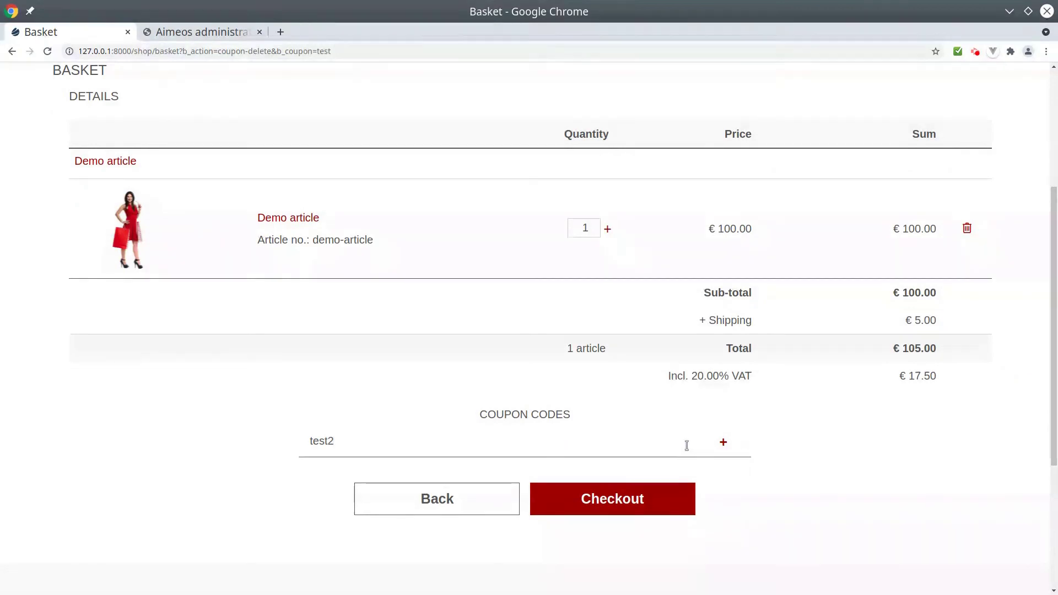
{"action": "left_click", "coordinate": [727, 450]}
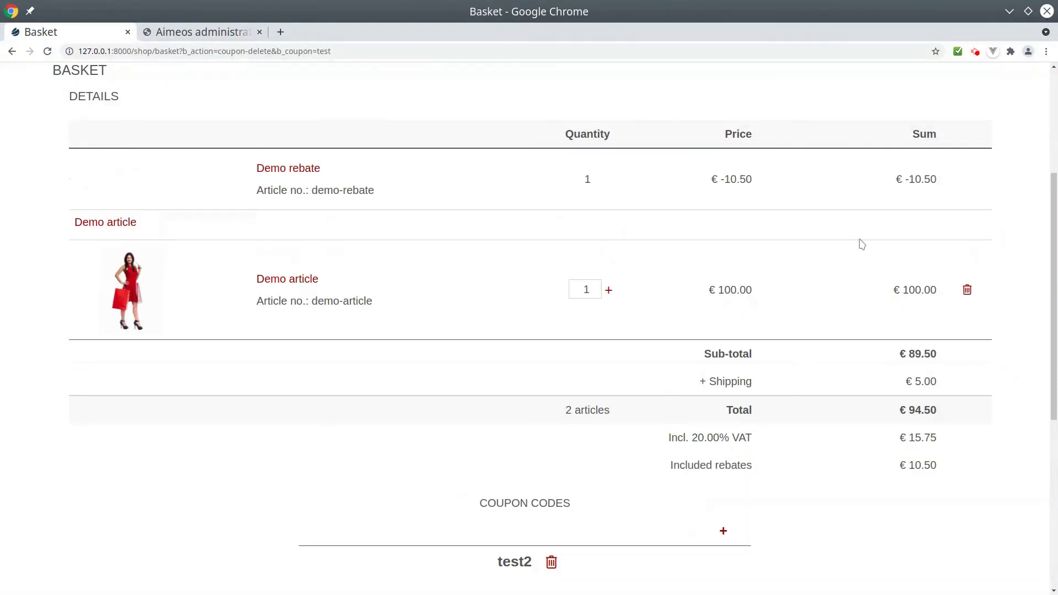
{"action": "left_click_drag", "start_coordinate": [891, 183], "coordinate": [946, 186]}
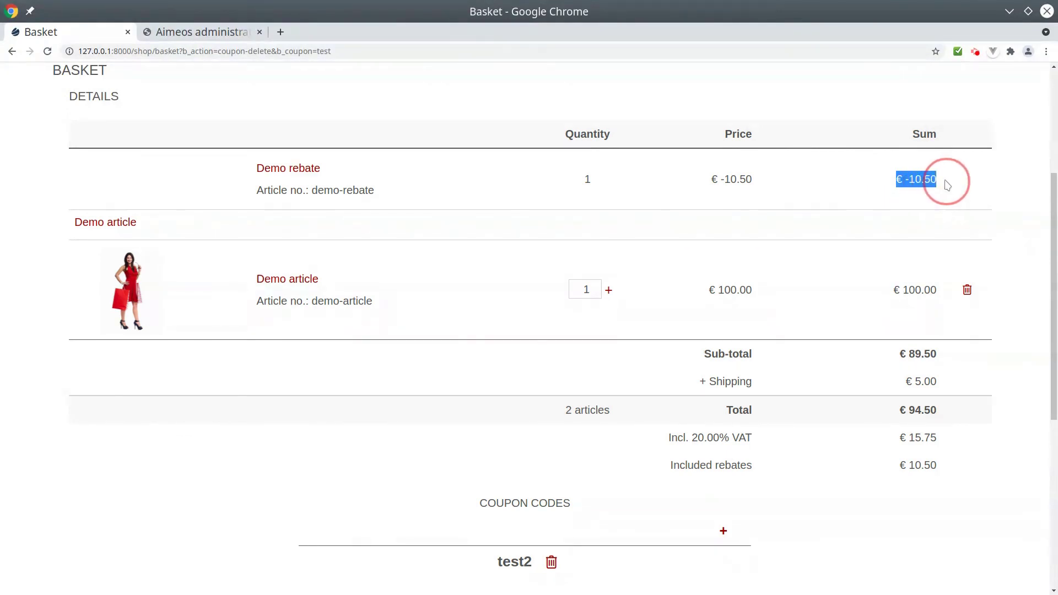